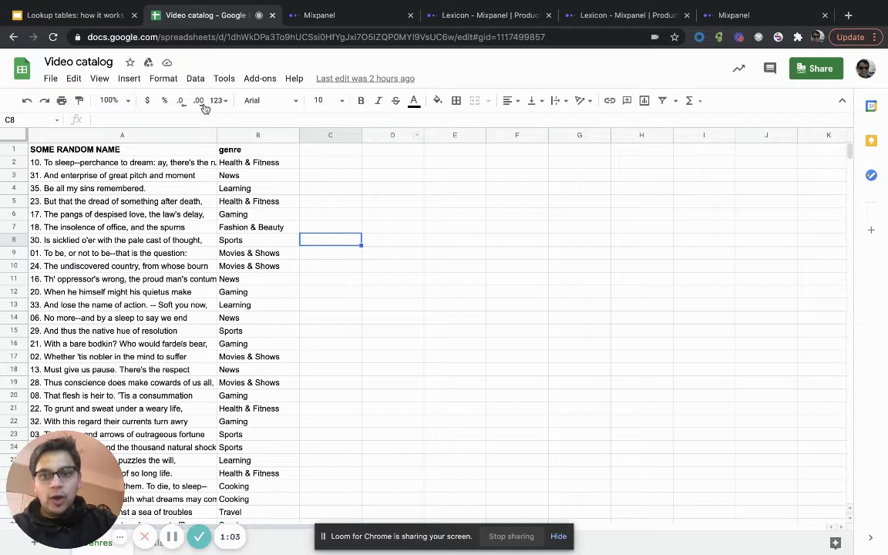
# Review the Genres sheet's video name and genre columns, glancing at the Artists sheet
pyautogui.click(127, 149)
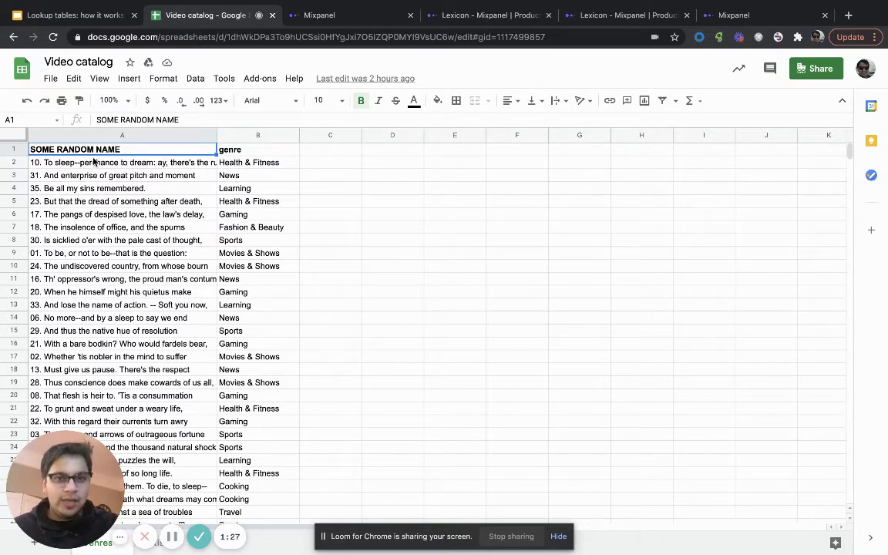
pyautogui.click(253, 152)
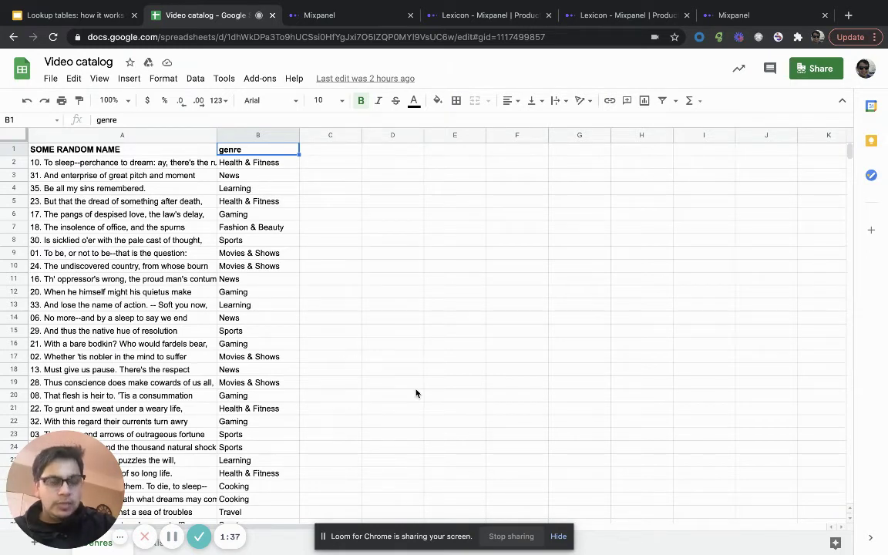
pyautogui.click(257, 254)
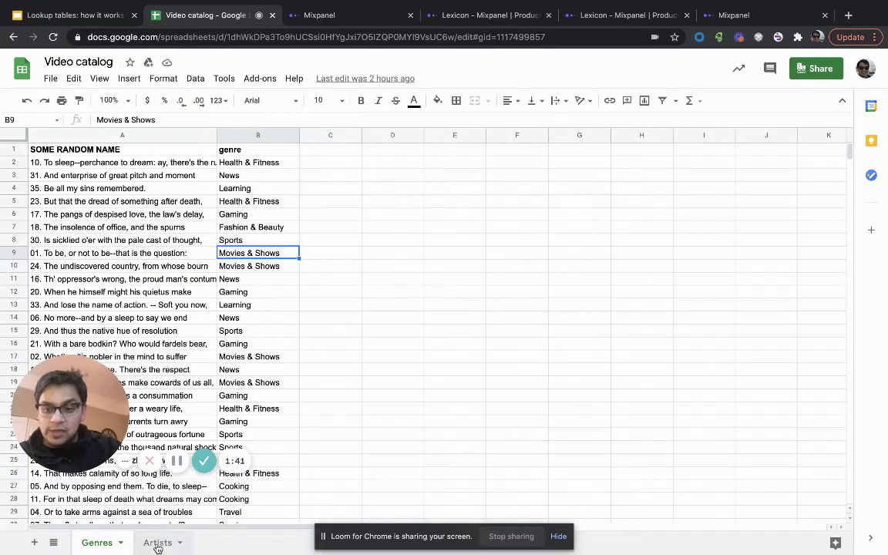
pyautogui.click(179, 540)
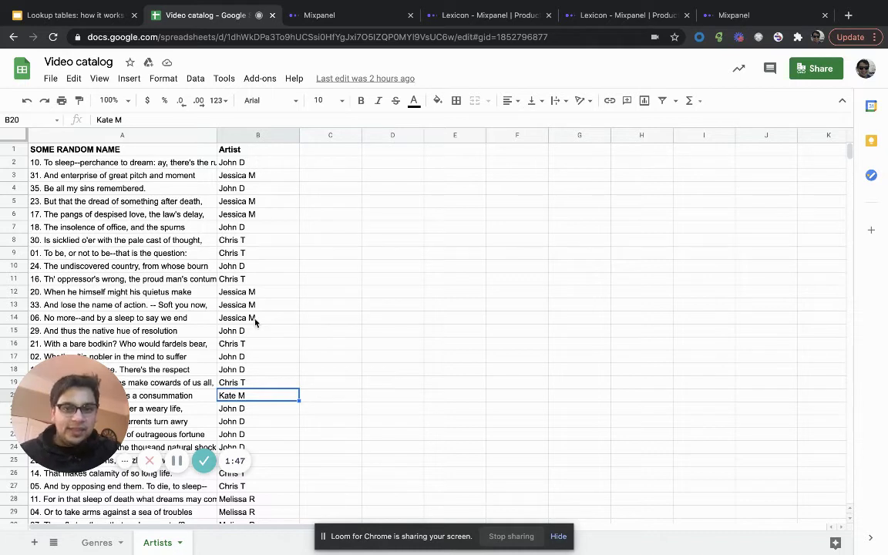
pyautogui.click(91, 542)
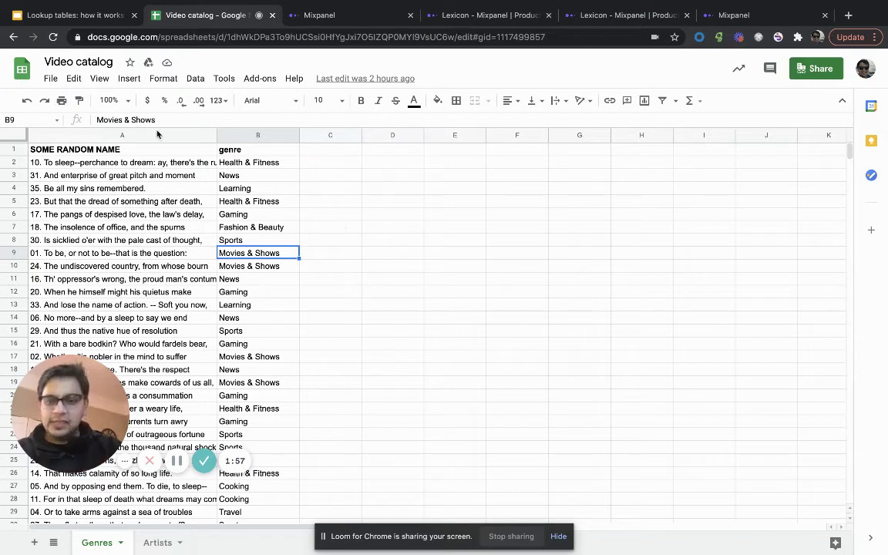
# Download the Genres sheet as a comma-separated values (.csv) file
pyautogui.click(50, 78)
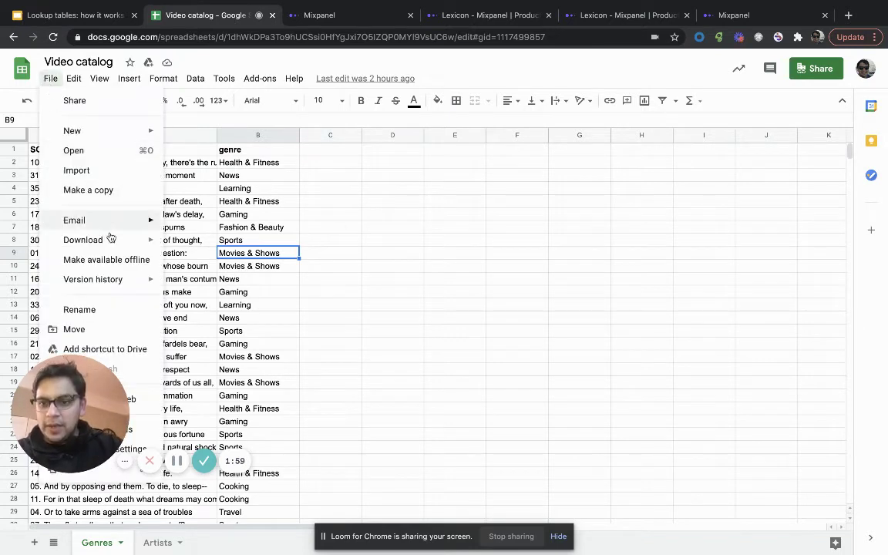
pyautogui.moveTo(109, 239)
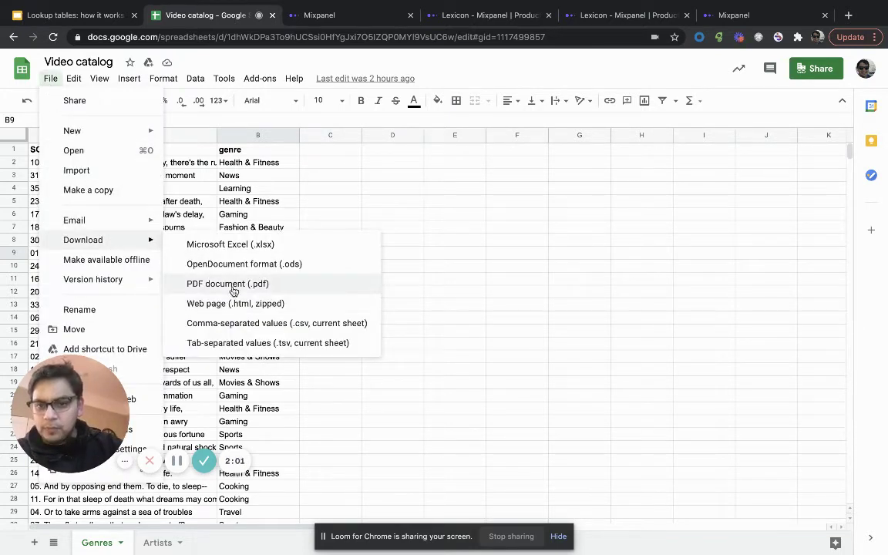
pyautogui.click(228, 324)
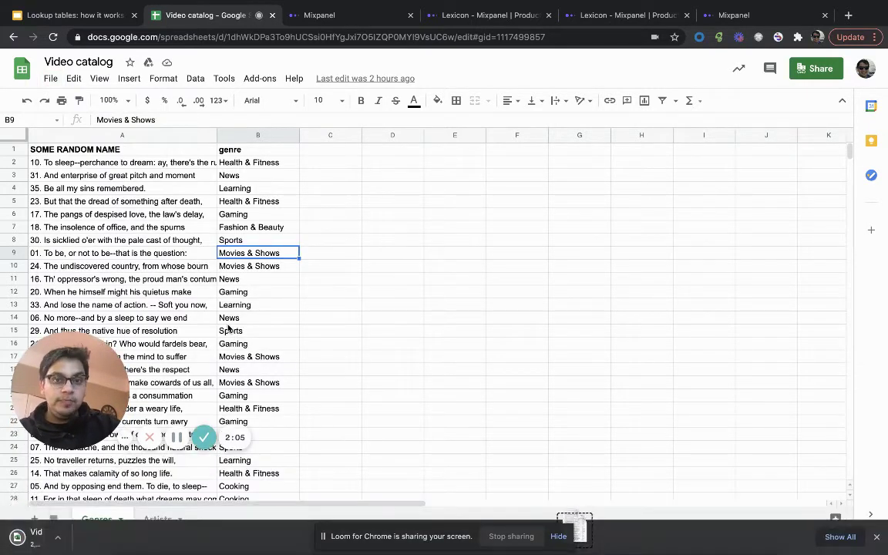
pyautogui.click(356, 203)
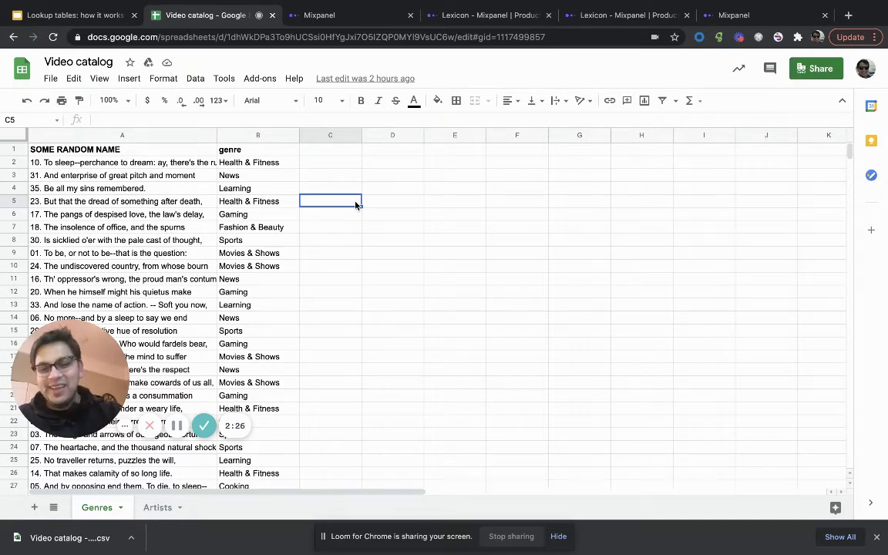
# Return to the Mixpanel Insights report and open the video name breakdown's options menu
pyautogui.click(362, 15)
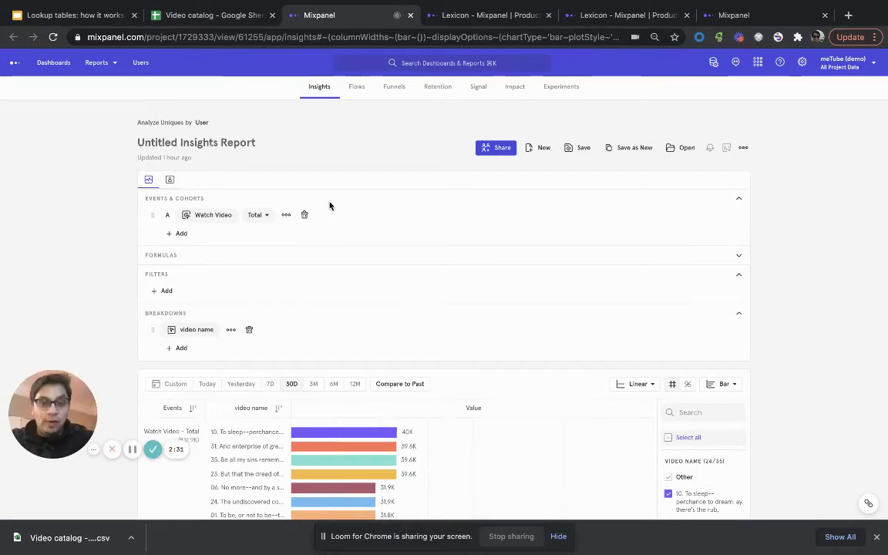
pyautogui.scroll(-1, 282, 344)
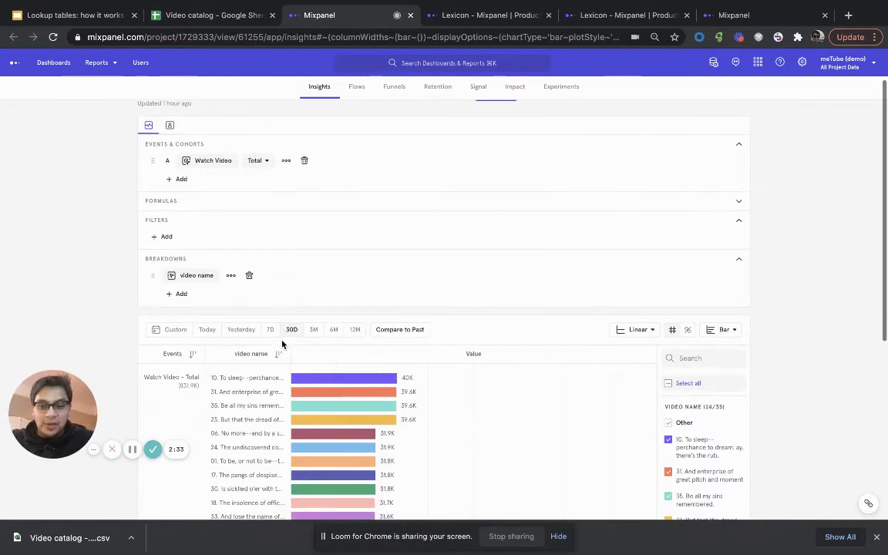
pyautogui.scroll(-2, 283, 344)
pyautogui.scroll(2, 282, 344)
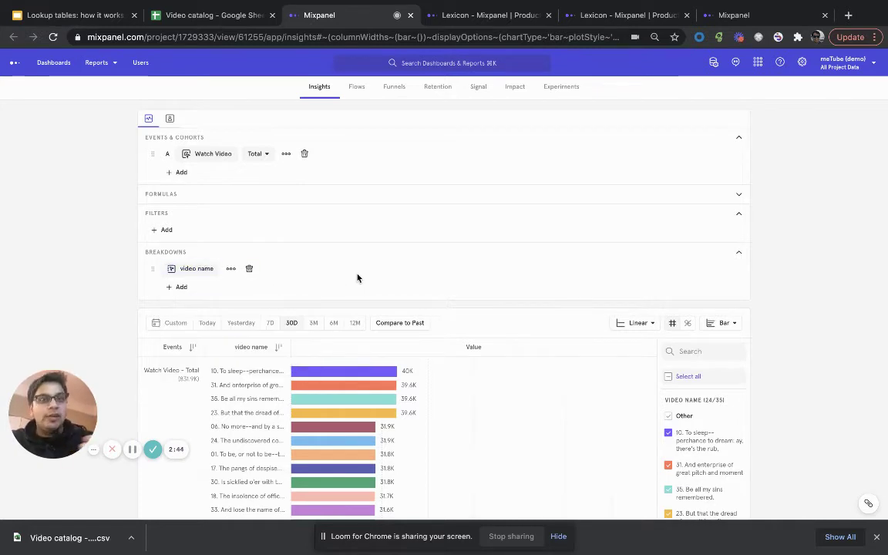
pyautogui.click(231, 269)
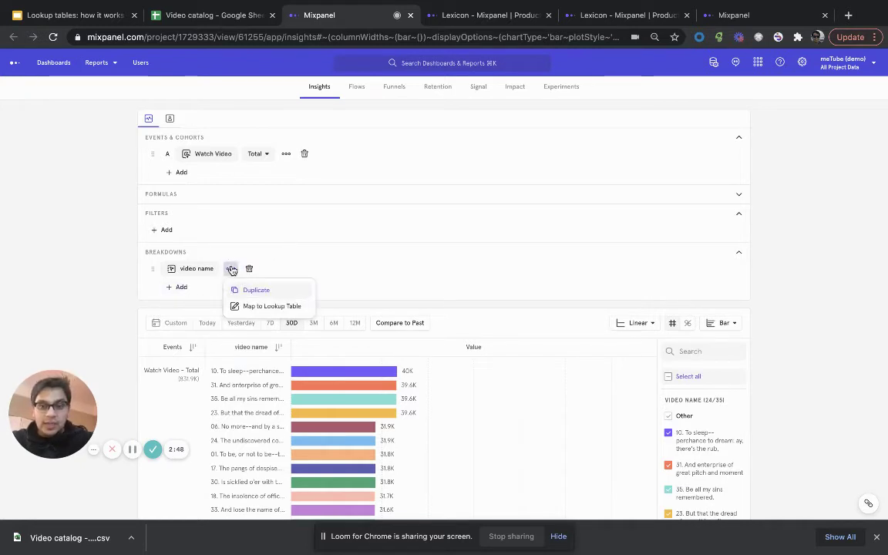
# Import Video catalog - Genres (1).csv as a lookup table and apply it to video name
pyautogui.click(291, 312)
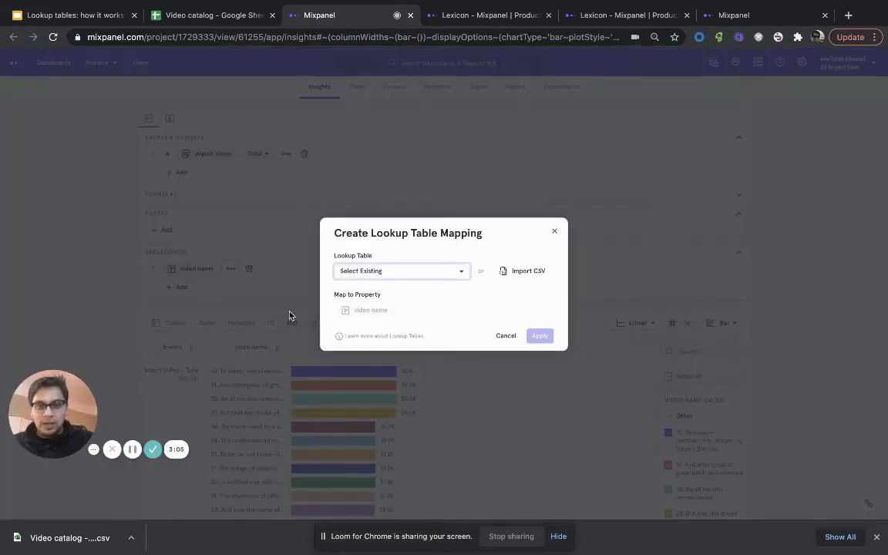
pyautogui.click(406, 270)
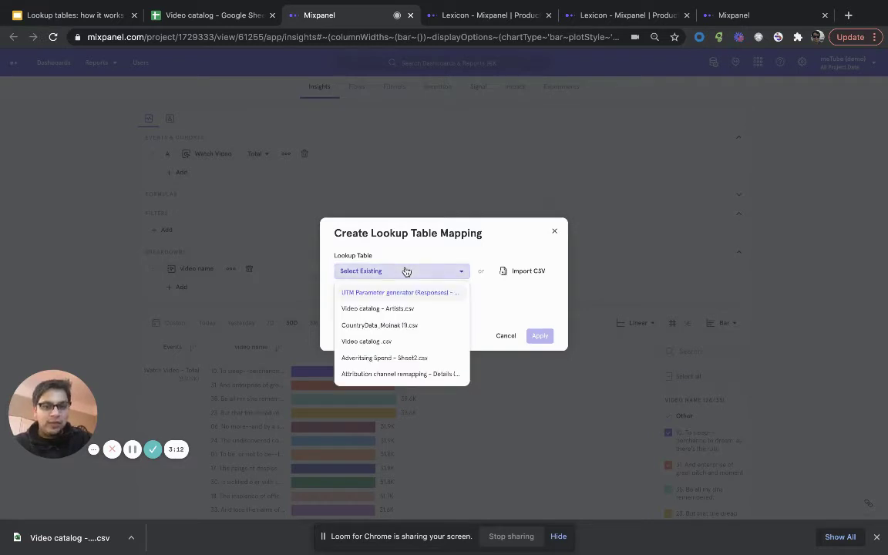
pyautogui.click(524, 313)
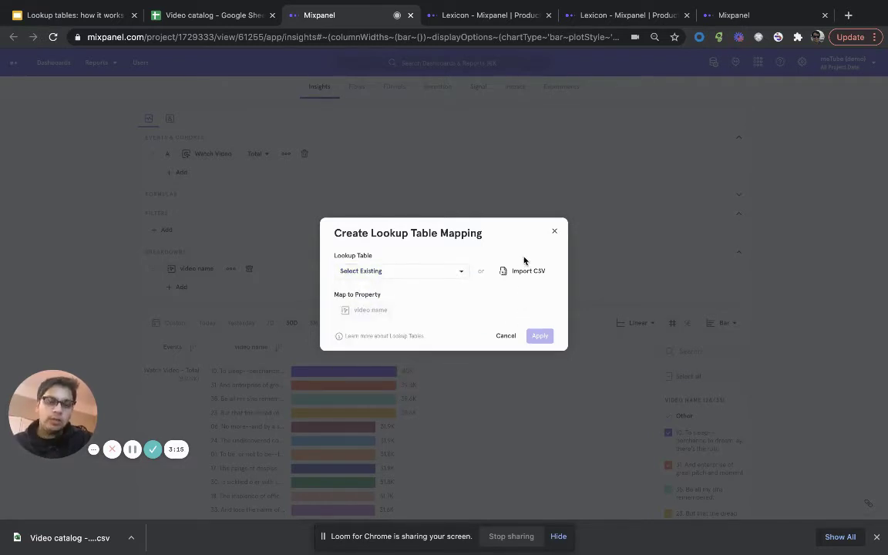
pyautogui.click(515, 271)
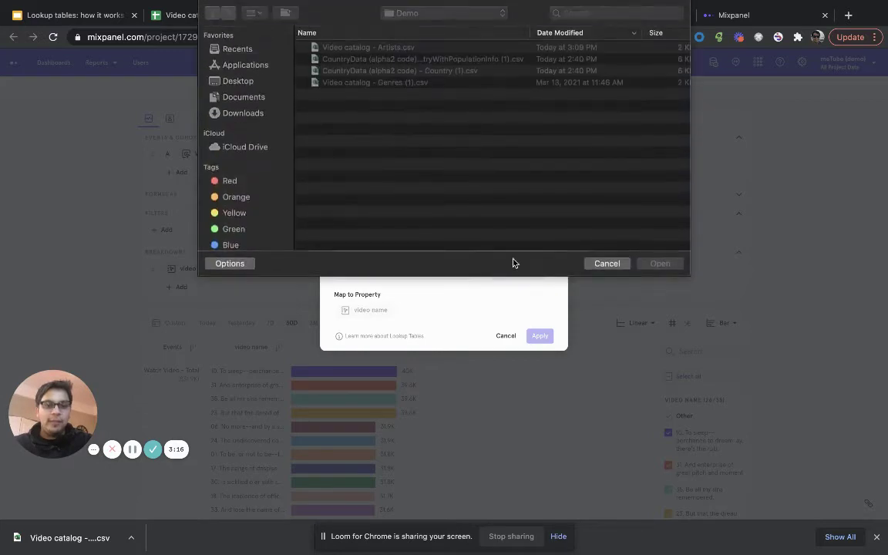
pyautogui.click(412, 84)
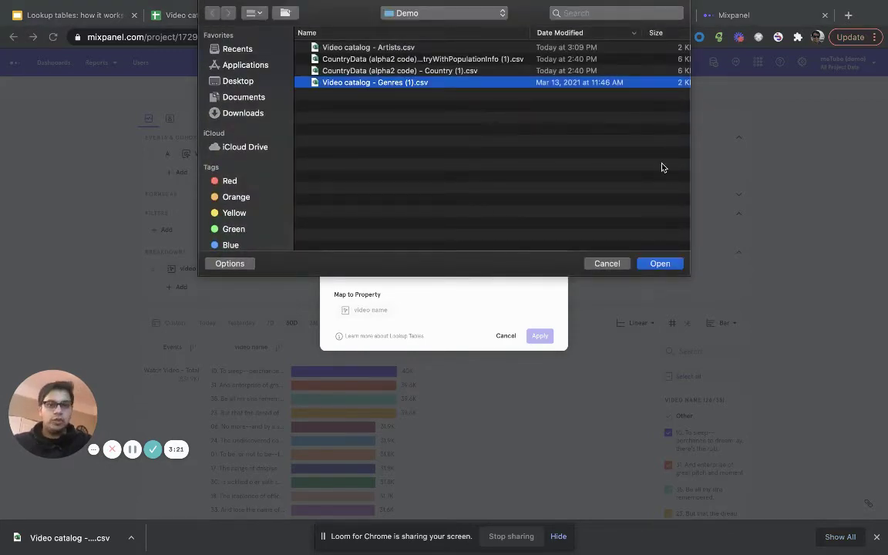
pyautogui.click(655, 263)
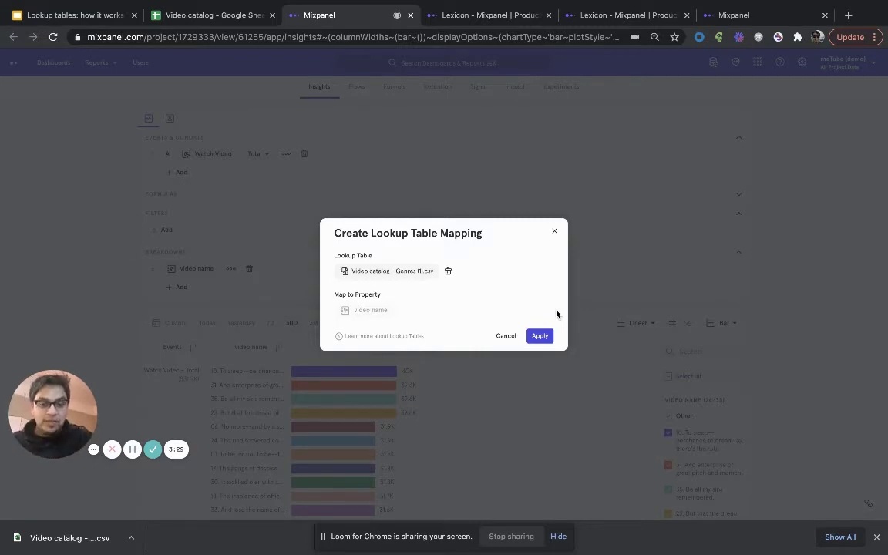
pyautogui.moveTo(377, 308)
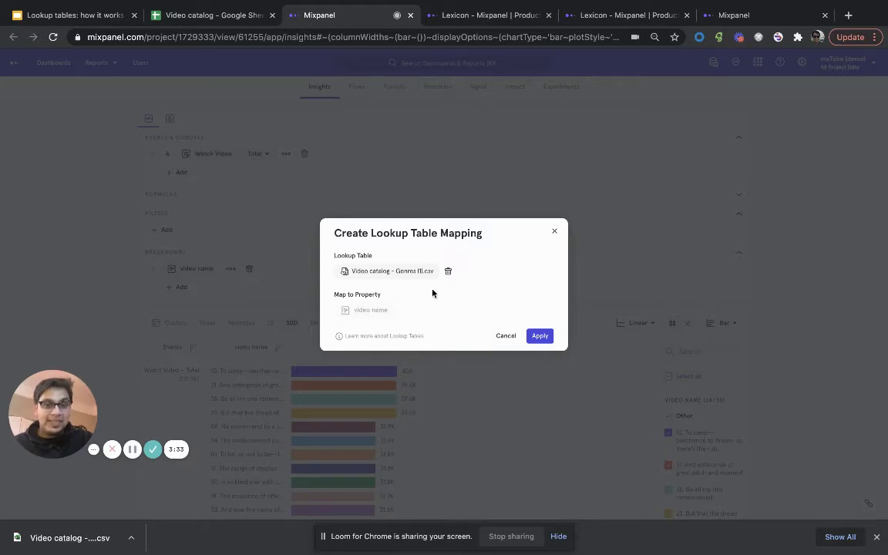
pyautogui.click(542, 336)
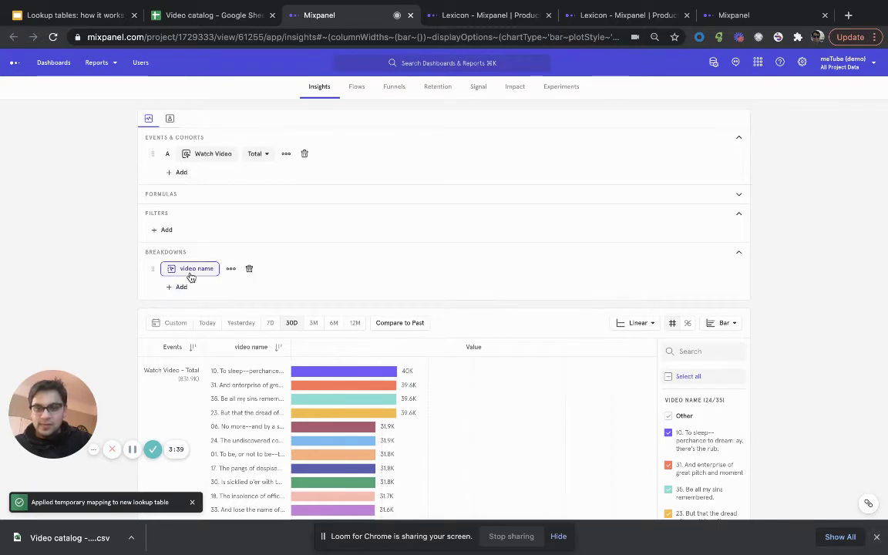
# Break the Watch Video chart down by video name.genre and close the download notice
pyautogui.click(191, 274)
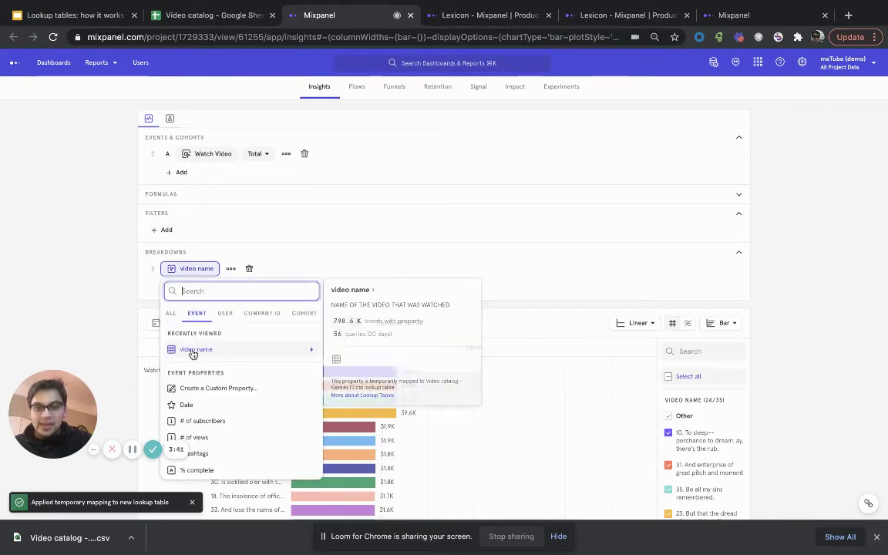
pyautogui.click(193, 352)
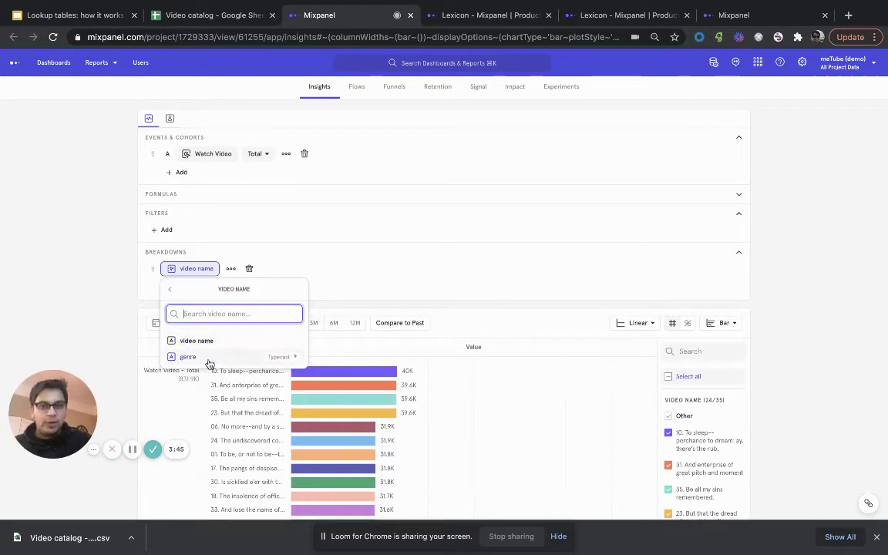
pyautogui.click(208, 360)
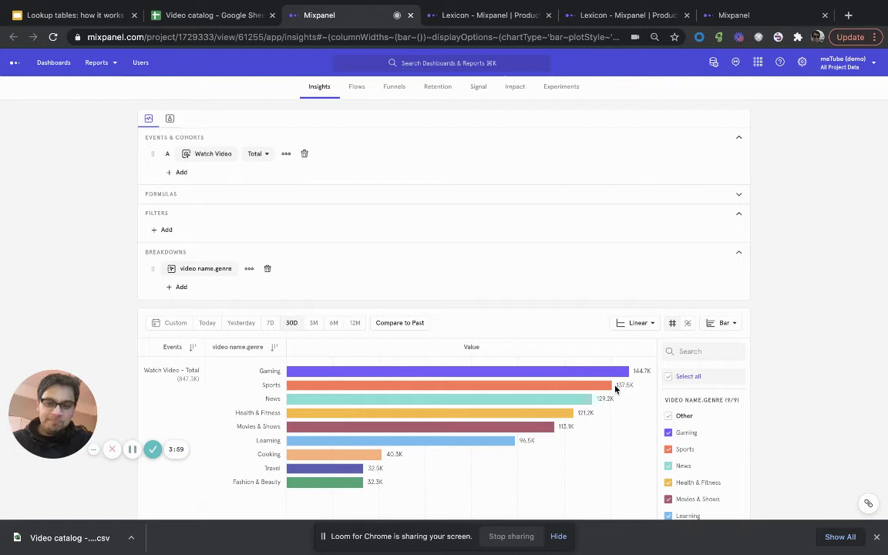
pyautogui.click(876, 538)
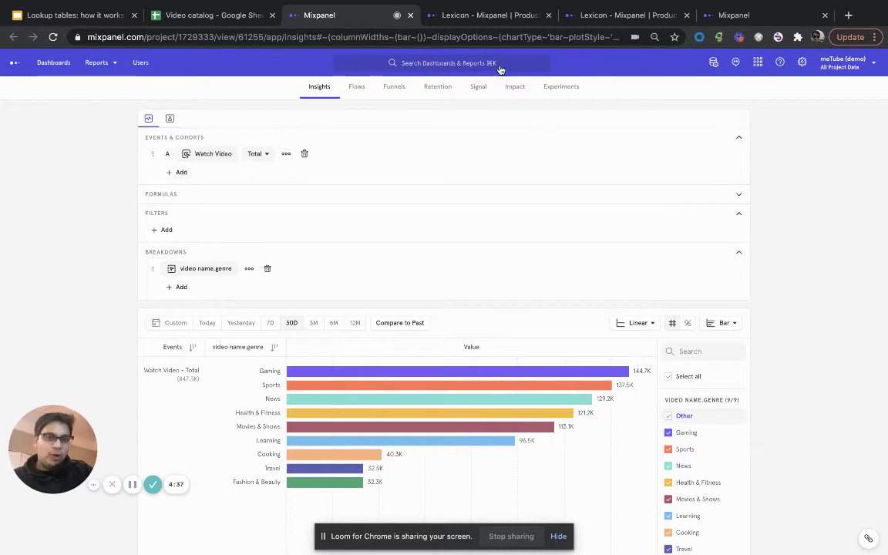
# In Lexicon Event Properties, select video name and apply the Video catalog - Genres (1).csv lookup table
pyautogui.click(478, 16)
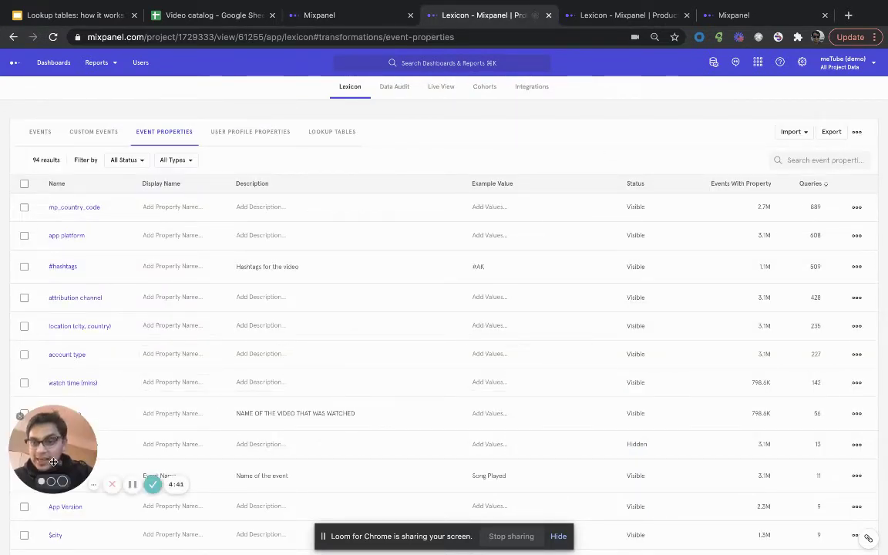
pyautogui.moveTo(53, 462); pyautogui.dragTo(54, 522)
pyautogui.click(26, 417)
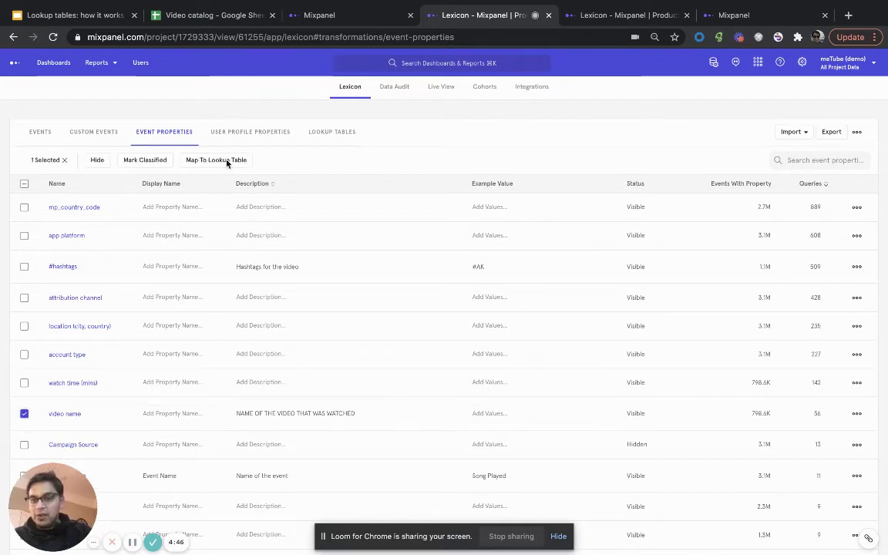
pyautogui.click(212, 160)
pyautogui.click(257, 182)
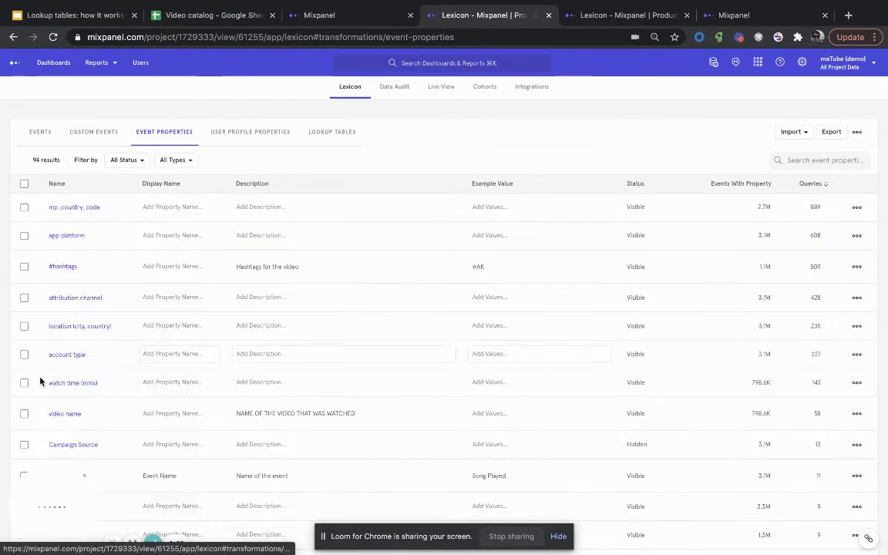
pyautogui.click(24, 413)
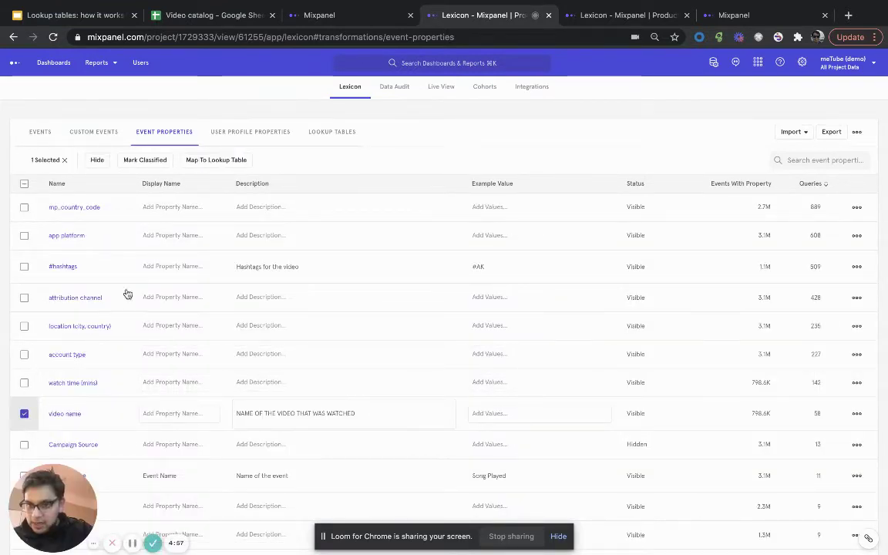
pyautogui.click(214, 161)
pyautogui.click(225, 182)
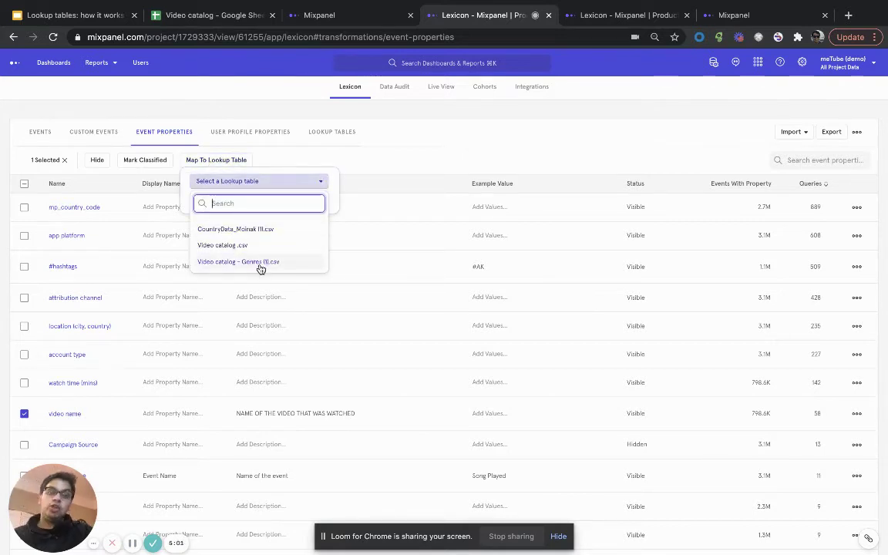
pyautogui.click(261, 263)
pyautogui.click(252, 198)
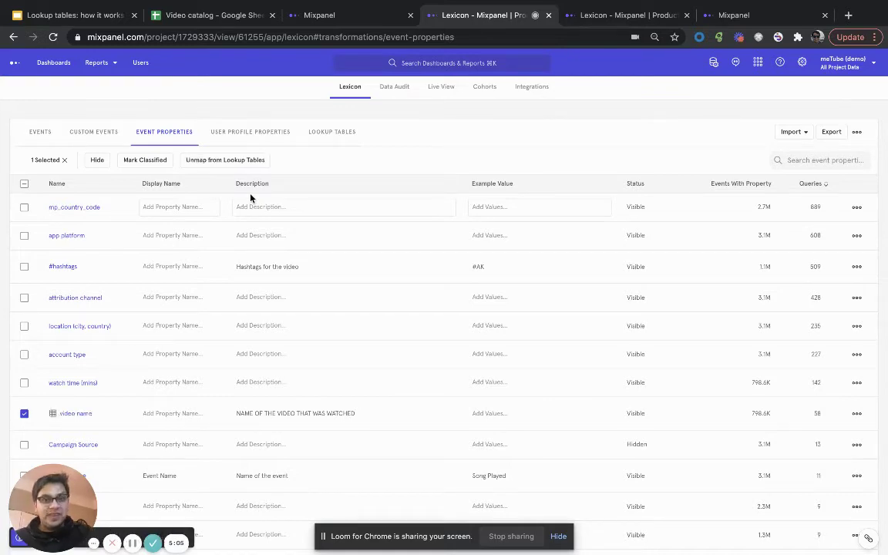
pyautogui.scroll(-1, 250, 198)
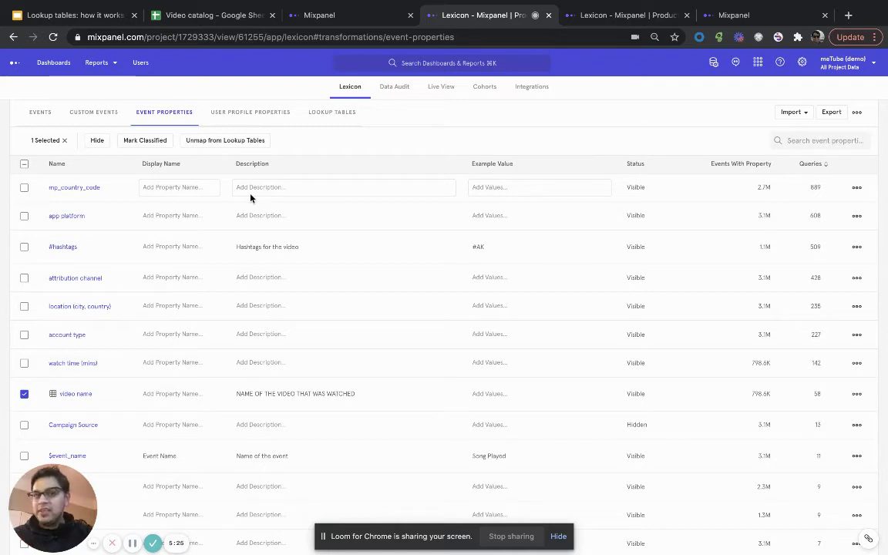
# Open the Genres lookup table from video name and set its description to 'test desc'
pyautogui.click(76, 394)
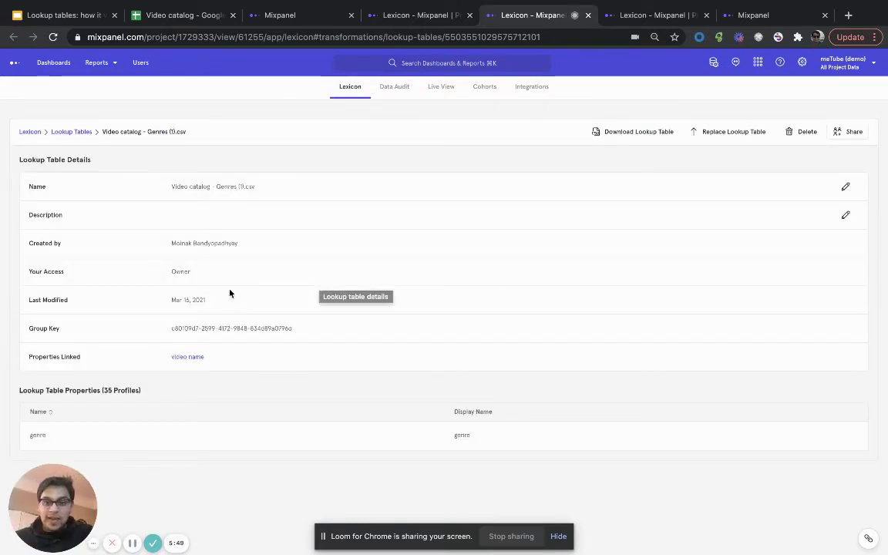
pyautogui.doubleClick(179, 271)
pyautogui.click(213, 242)
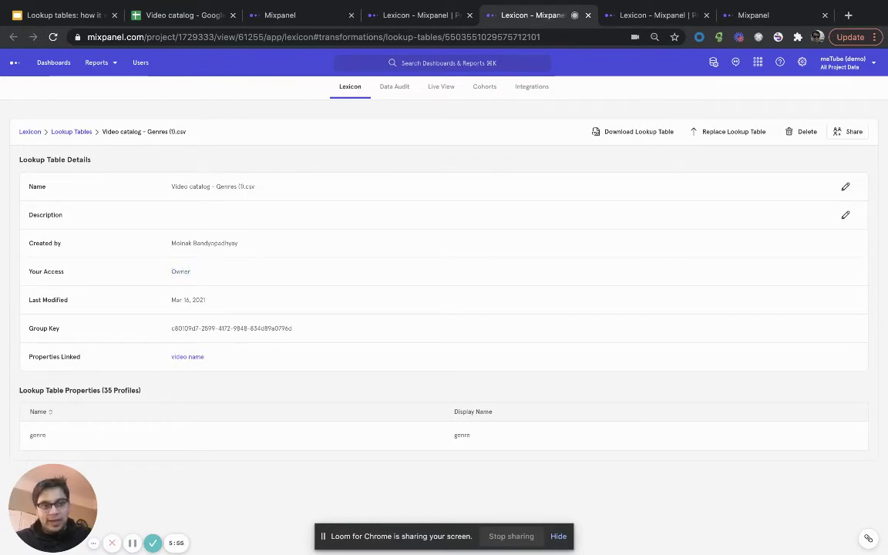
pyautogui.click(847, 215)
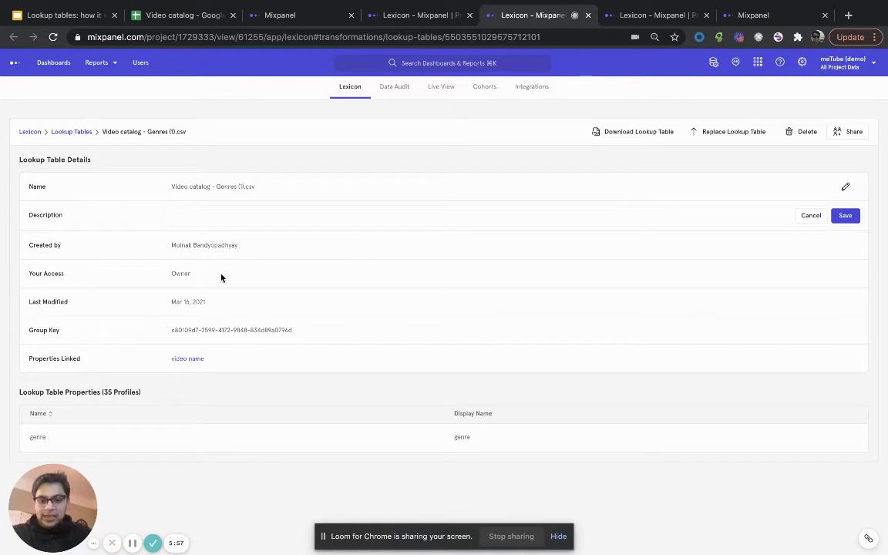
pyautogui.write('test desc')
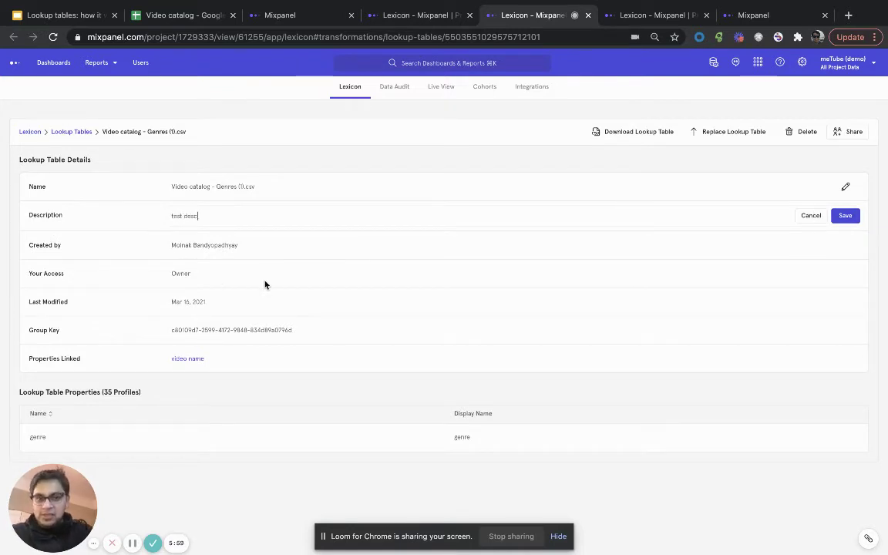
pyautogui.click(845, 218)
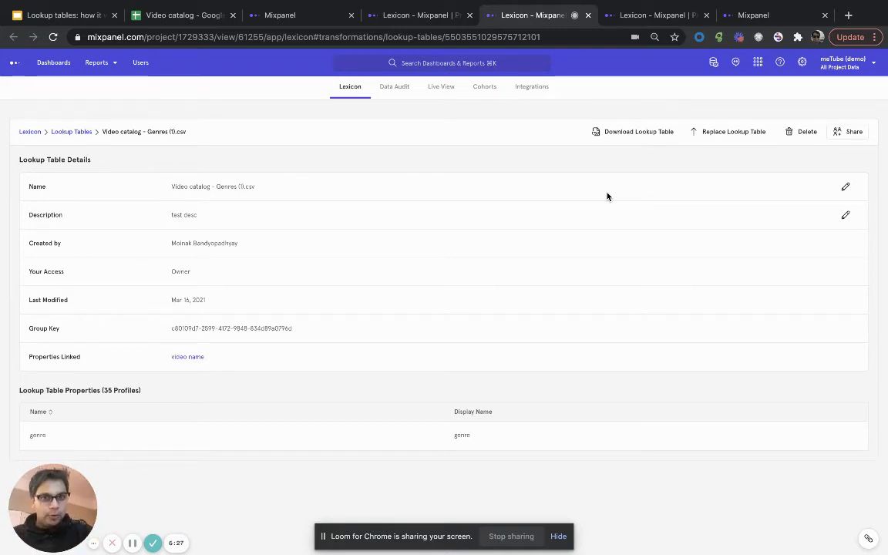
# From the Lookup Tables list, import Video catalog - Artists.csv as a new lookup table
pyautogui.click(81, 133)
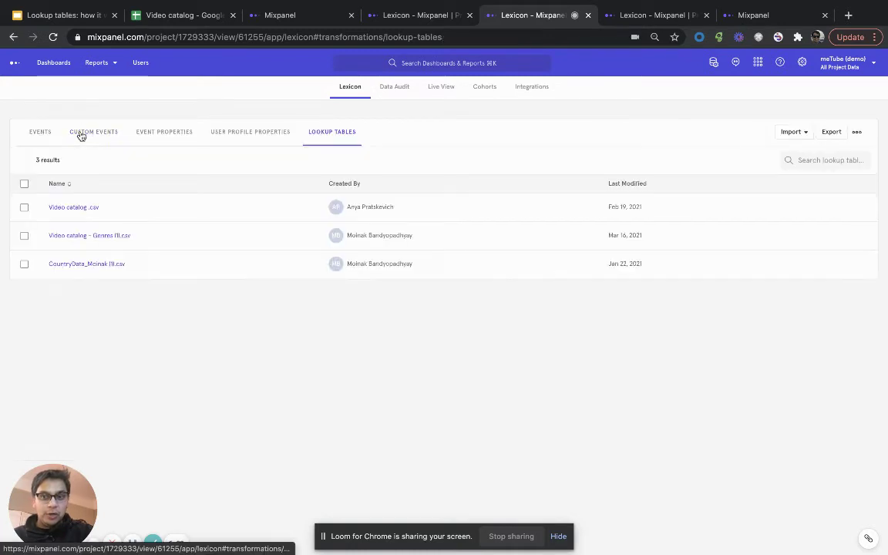
pyautogui.click(795, 129)
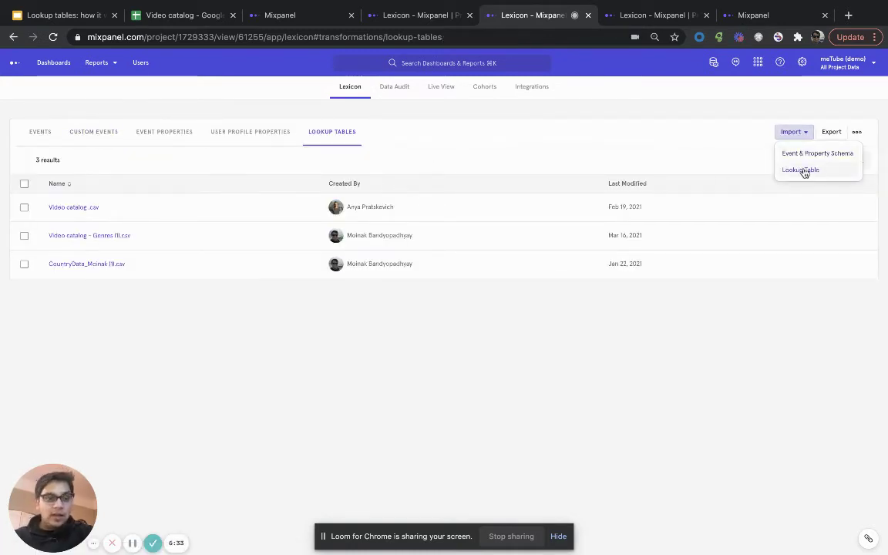
pyautogui.click(801, 171)
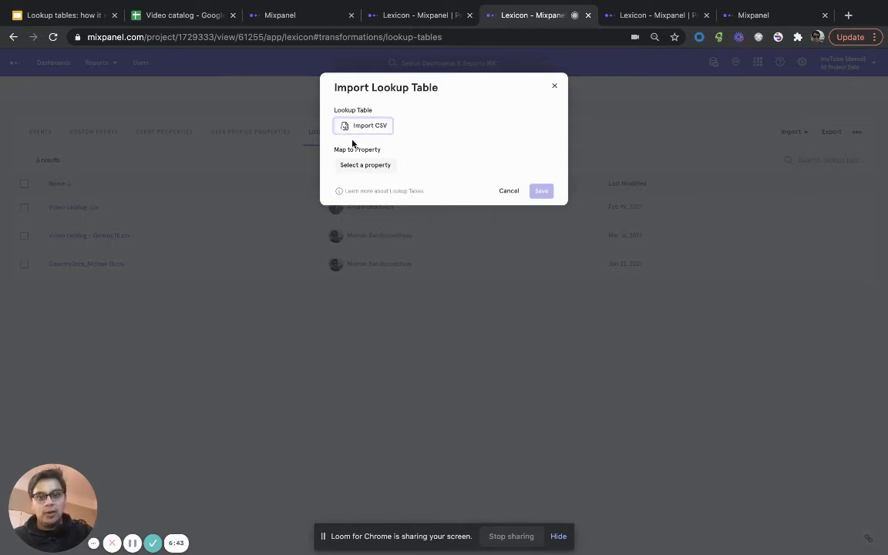
pyautogui.click(356, 130)
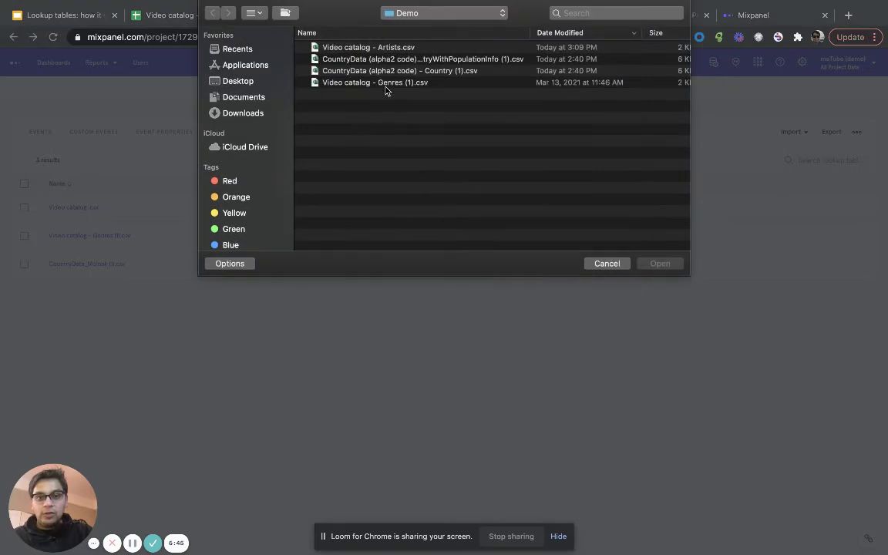
pyautogui.click(374, 47)
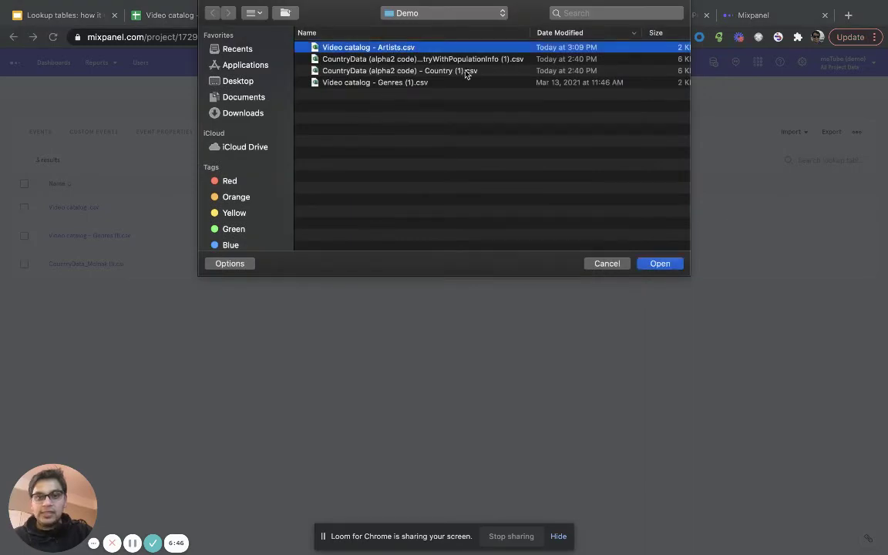
pyautogui.click(669, 267)
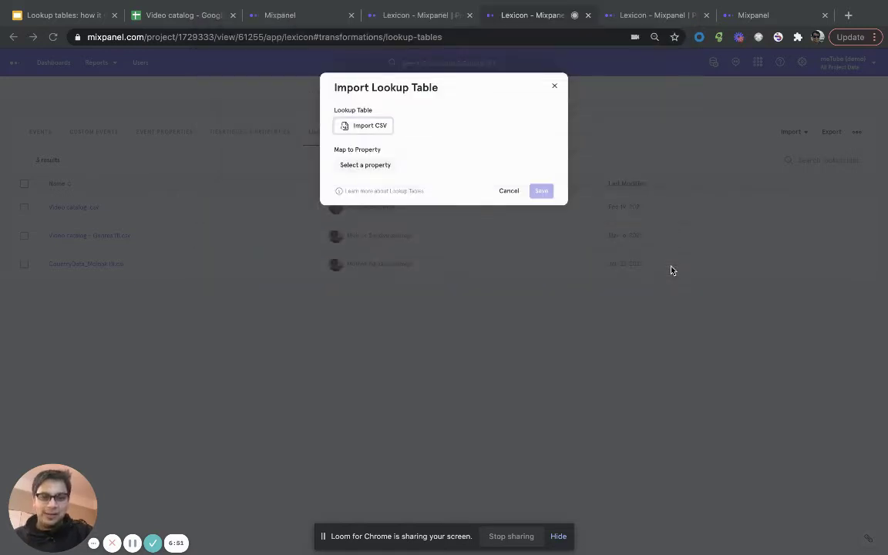
# Map the Artists table to video name, save, and confirm overwriting the Genres mapping
pyautogui.click(381, 169)
pyautogui.moveTo(367, 246)
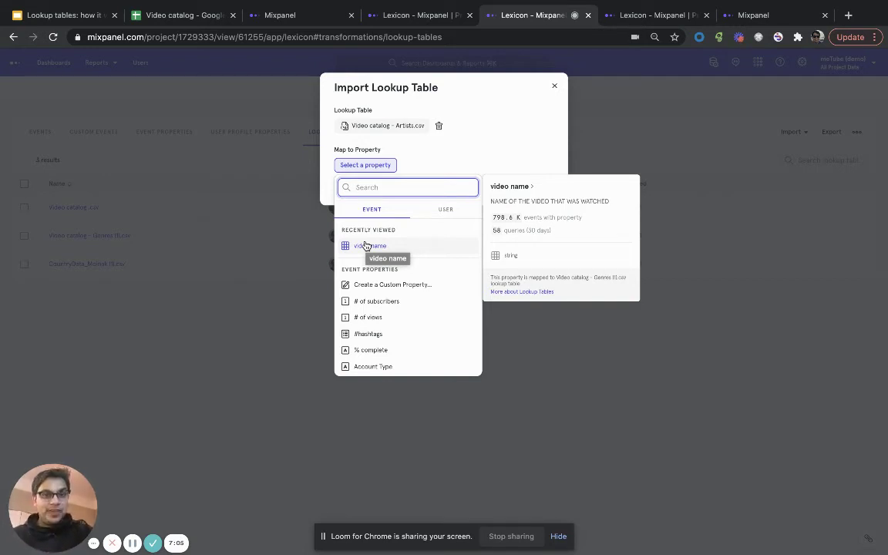
pyautogui.click(366, 246)
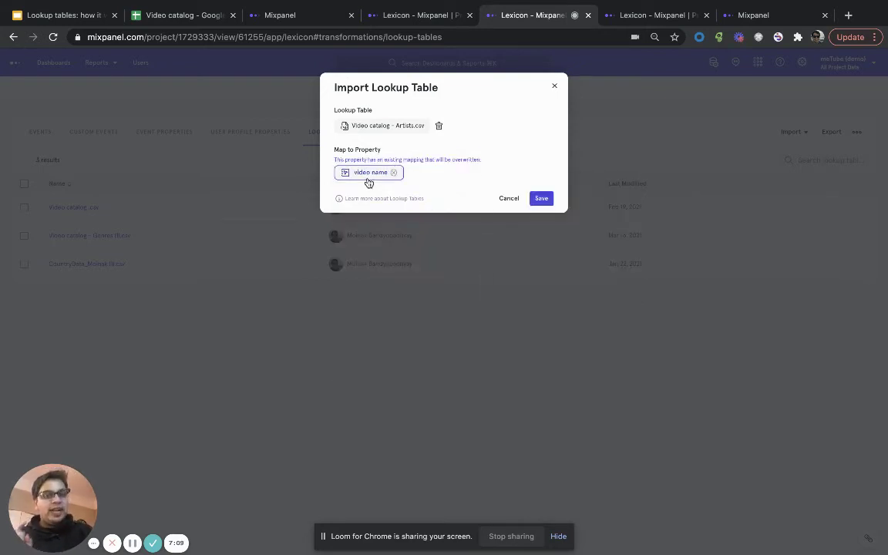
pyautogui.moveTo(370, 183)
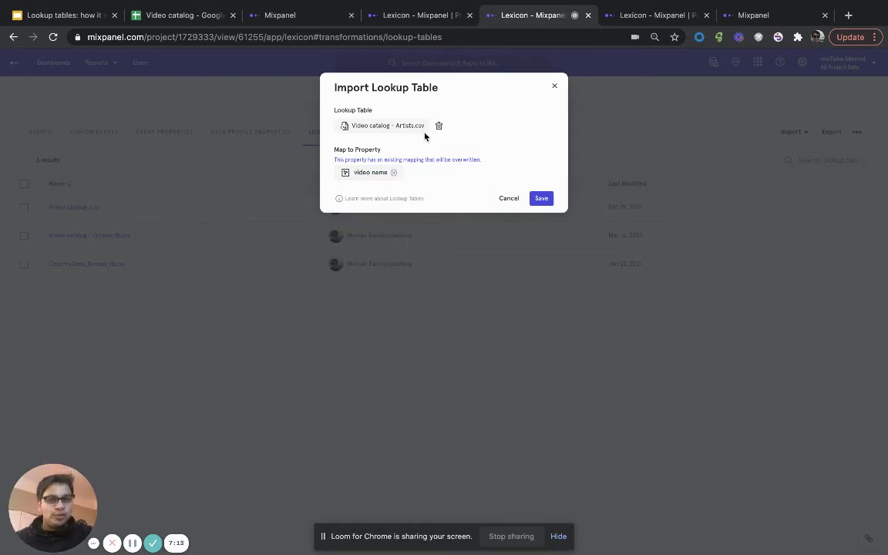
pyautogui.click(544, 202)
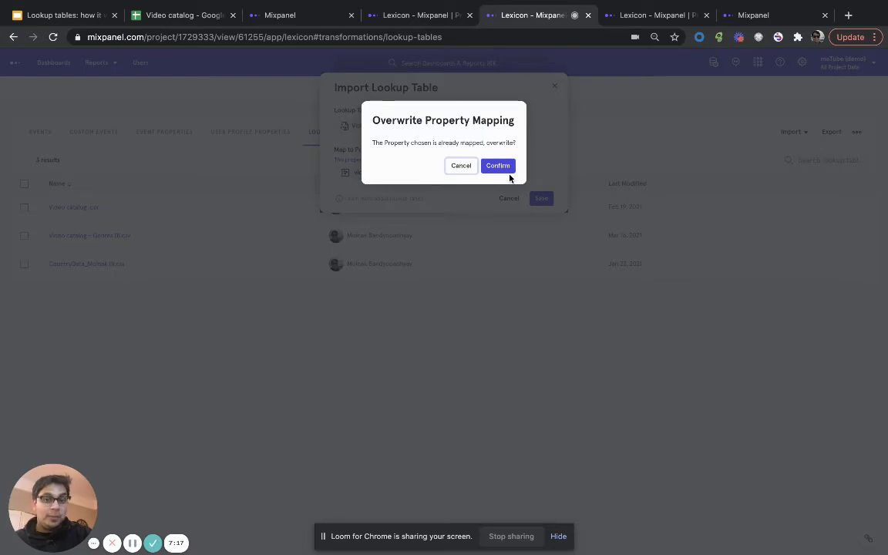
pyautogui.click(498, 166)
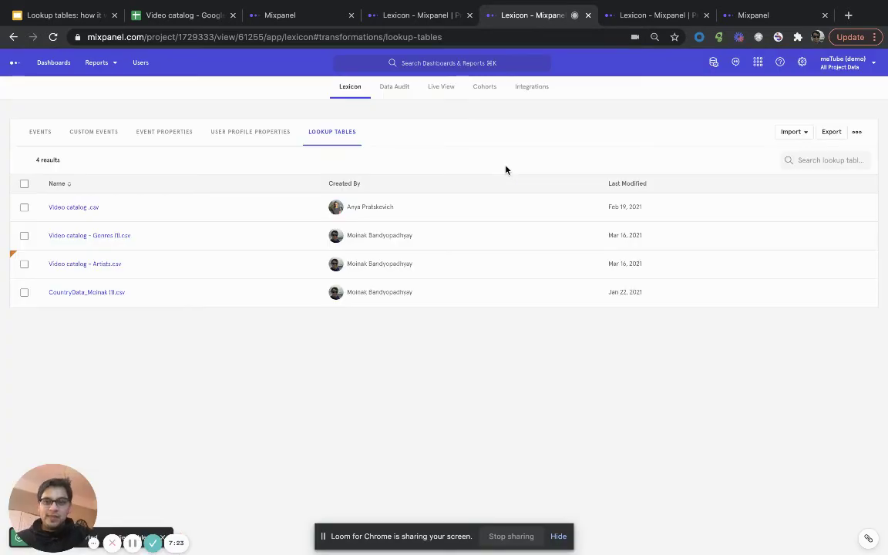
# Describe the Video catalog - Artists.csv table as 'diff desc' and download it as CSV
pyautogui.click(110, 264)
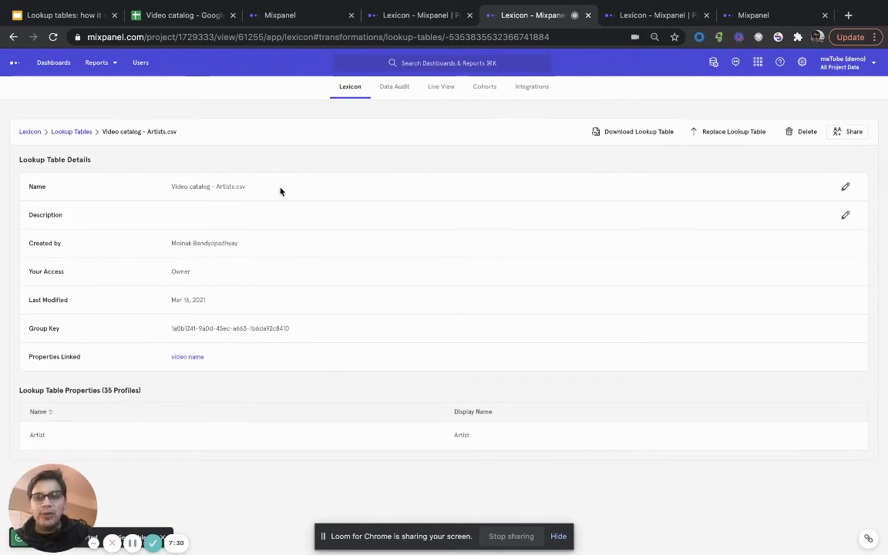
pyautogui.click(845, 216)
pyautogui.write('diff desc')
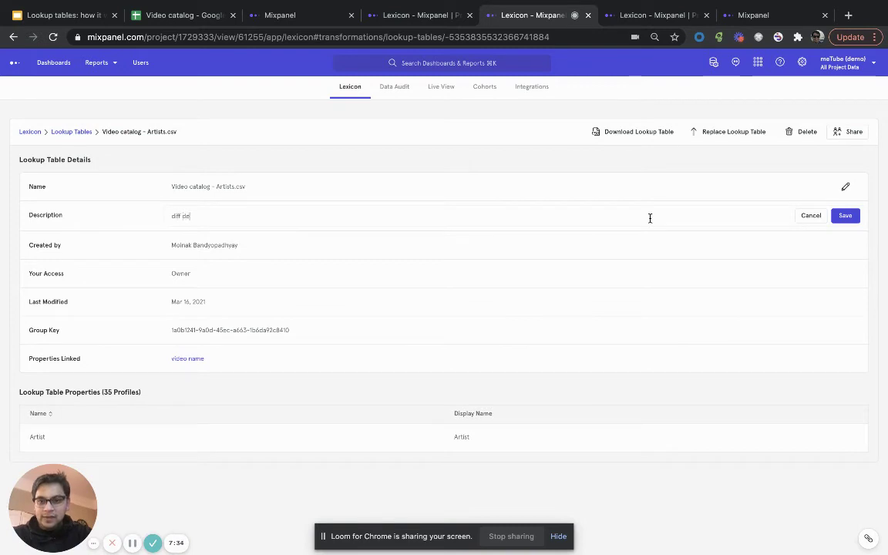
pyautogui.click(845, 215)
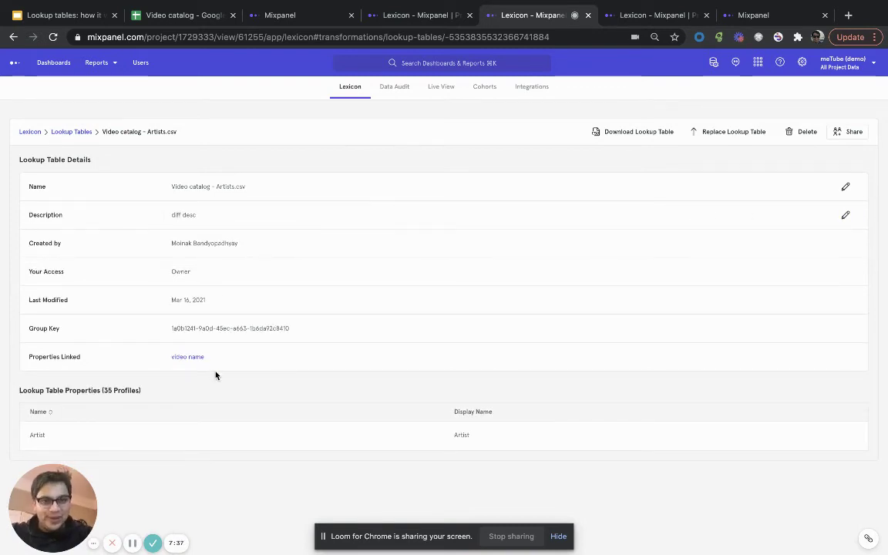
pyautogui.click(627, 132)
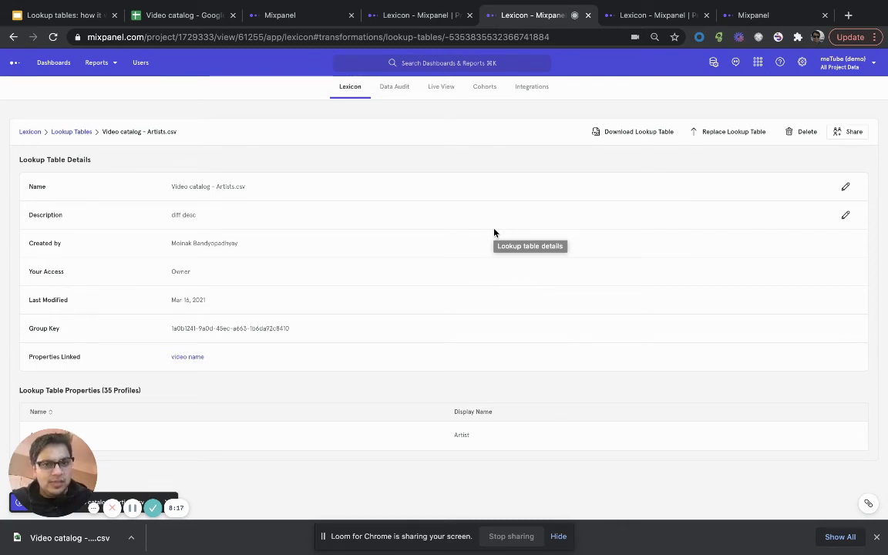
# Share the Artists lookup table with the teammate as Editor, then close the share dialog
pyautogui.click(843, 132)
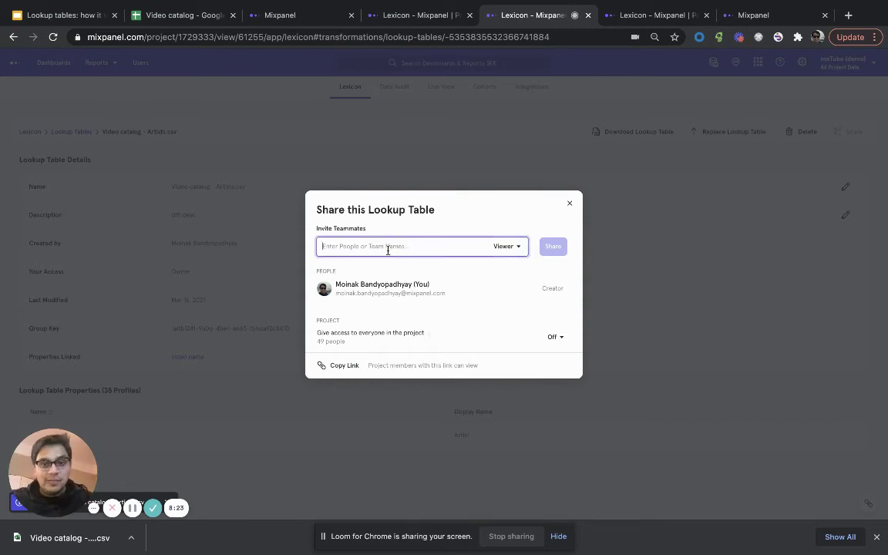
pyautogui.write('Anya')
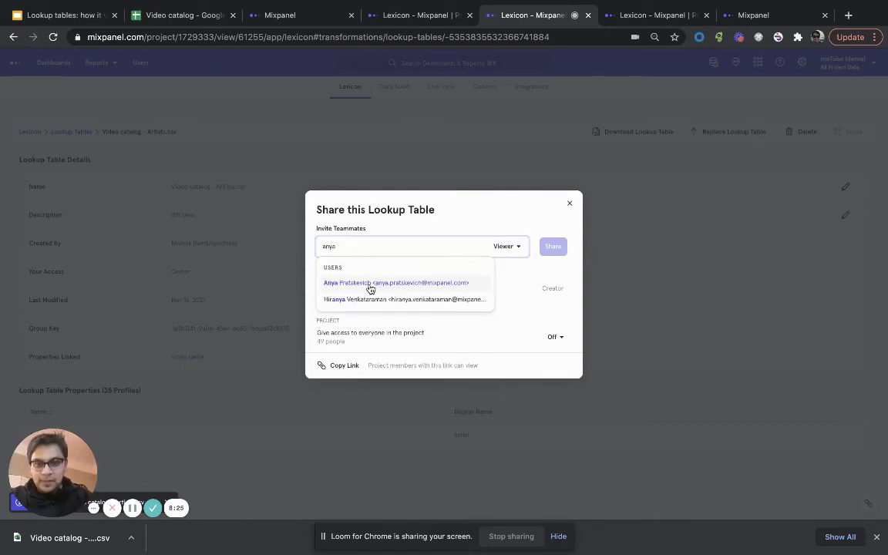
pyautogui.click(369, 282)
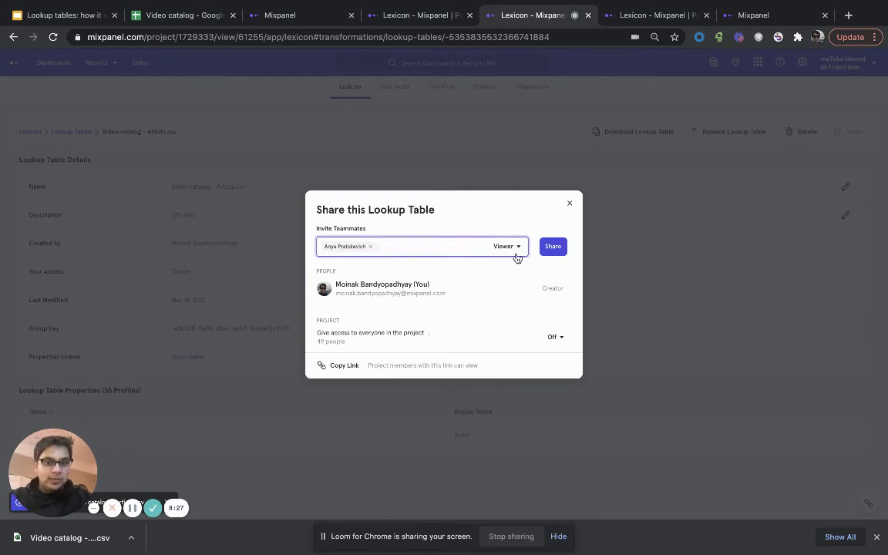
pyautogui.click(516, 253)
pyautogui.click(512, 286)
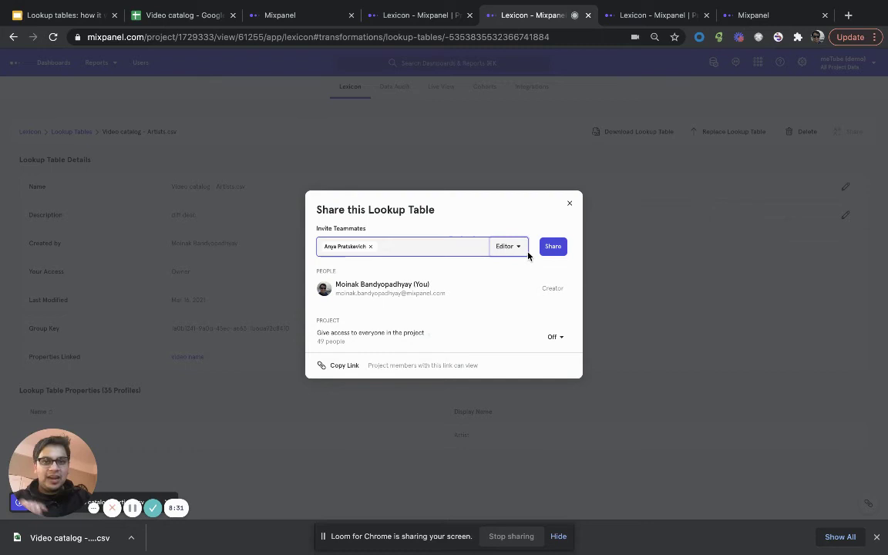
pyautogui.click(551, 247)
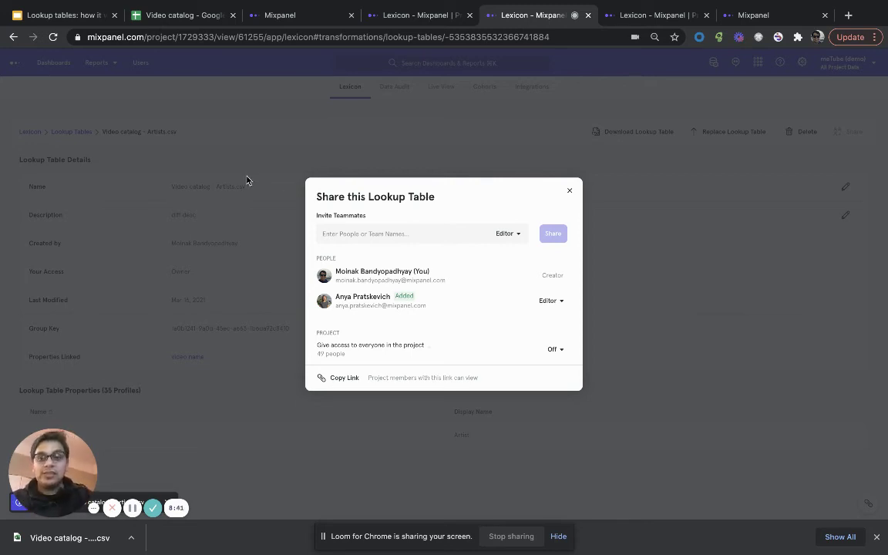
pyautogui.click(570, 190)
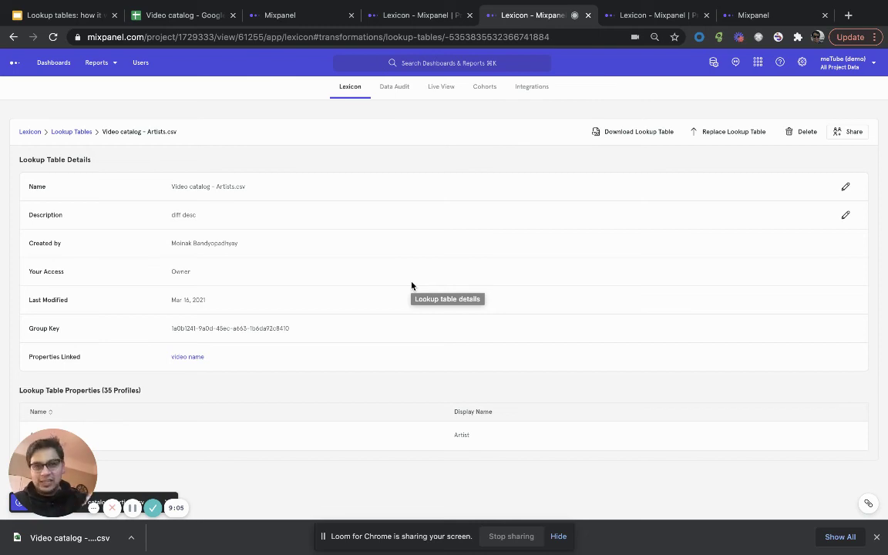
# Reload the Watch Video → Comment funnel and add a video name breakdown
pyautogui.click(776, 13)
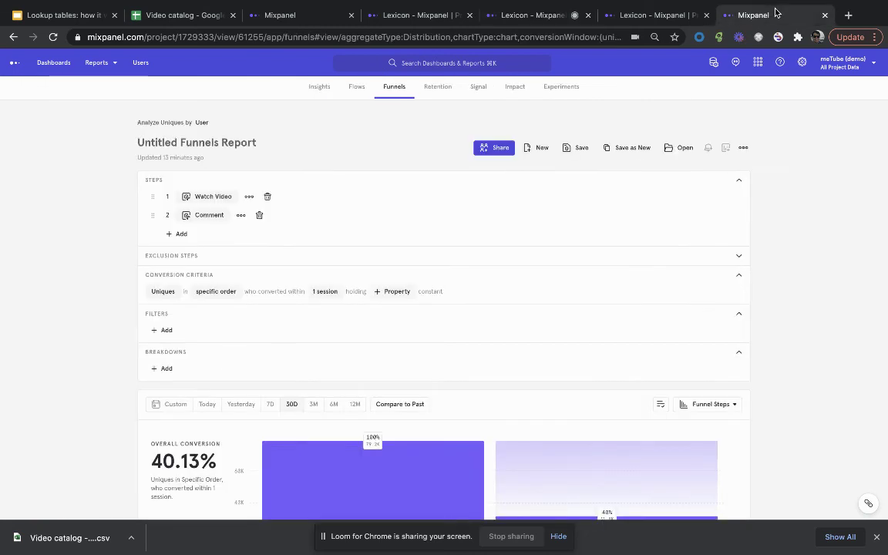
pyautogui.click(51, 37)
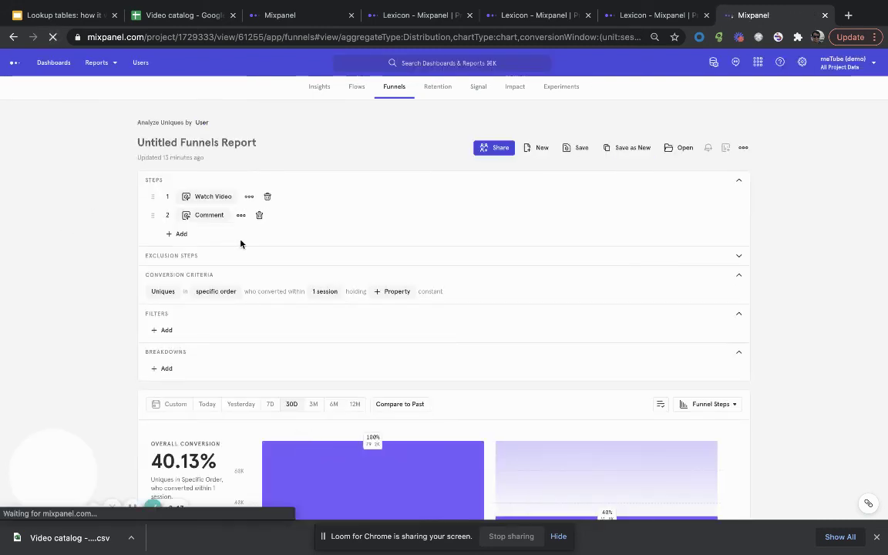
pyautogui.scroll(-3, 231, 246)
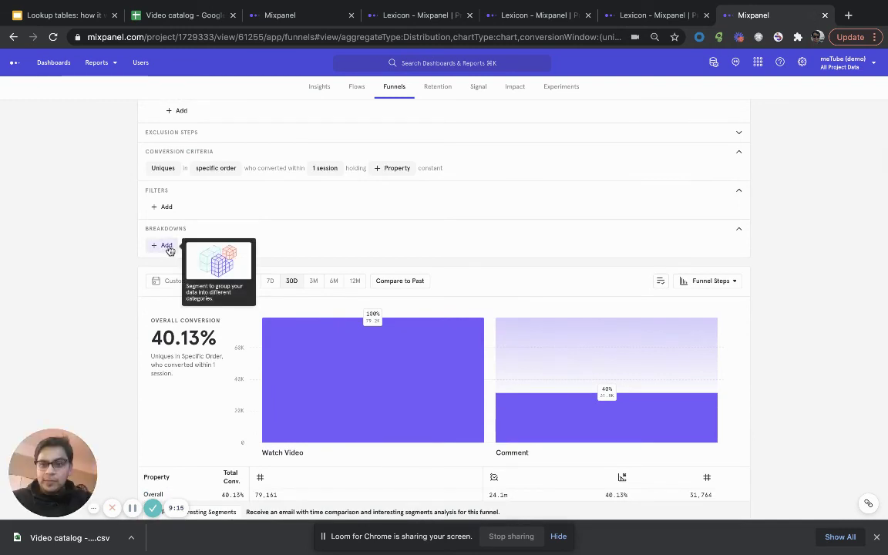
pyautogui.click(167, 246)
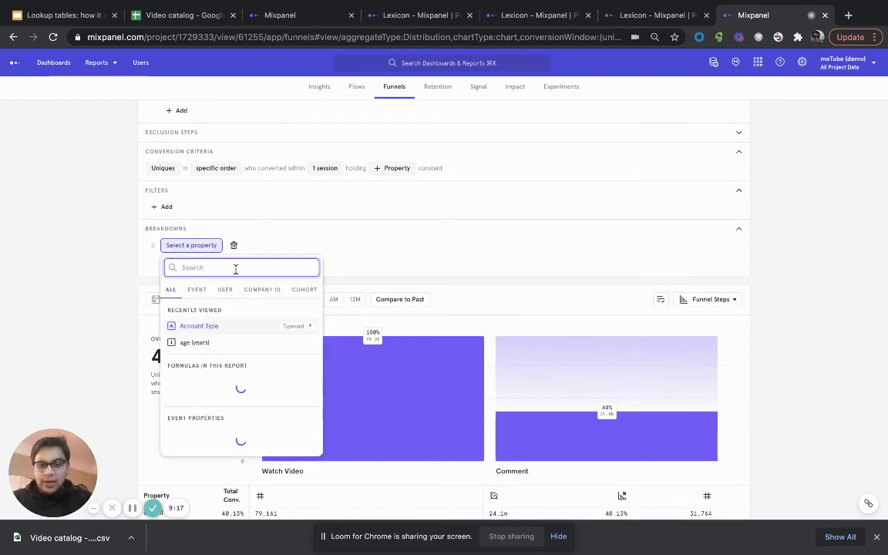
pyautogui.write('video')
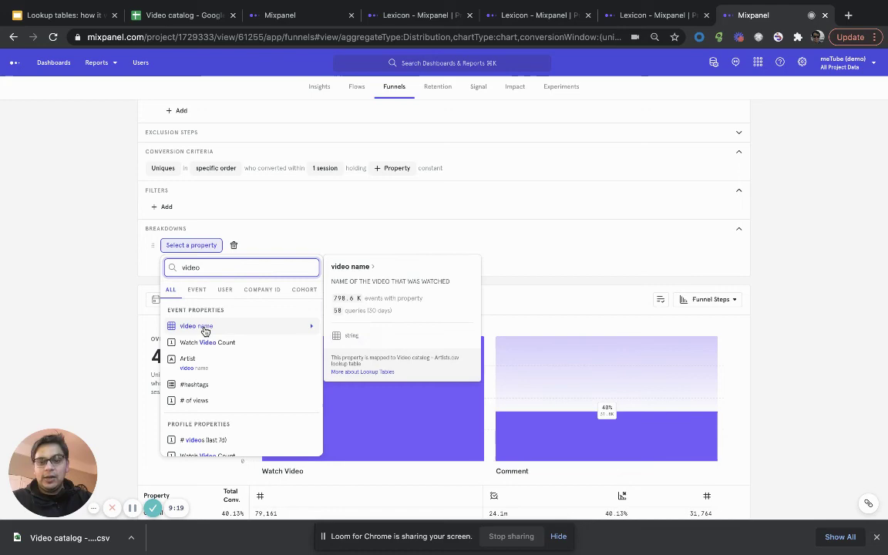
pyautogui.click(202, 327)
pyautogui.click(197, 318)
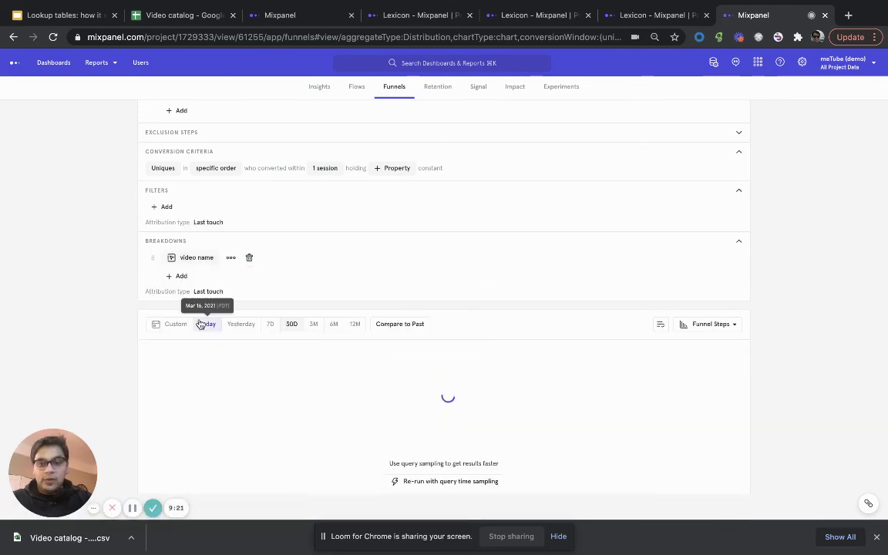
pyautogui.scroll(-5, 200, 324)
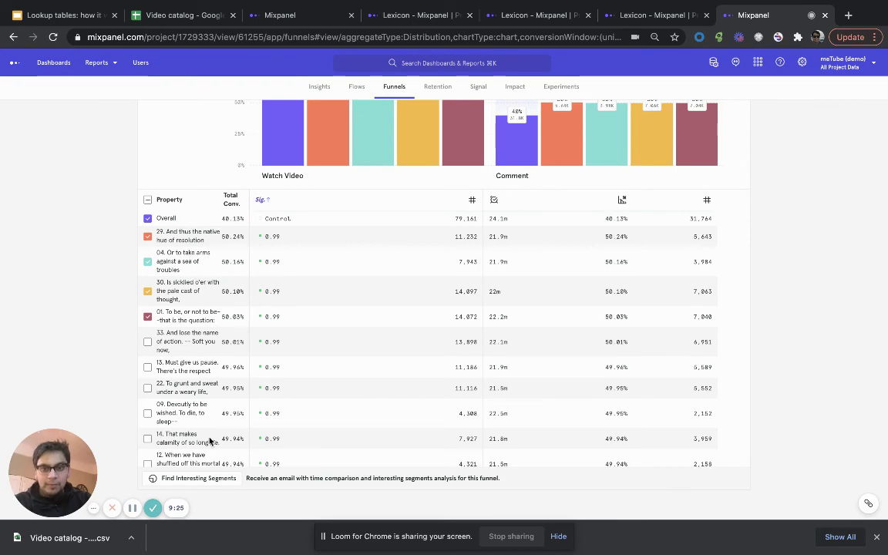
pyautogui.scroll(3, 185, 432)
pyautogui.scroll(4, 209, 438)
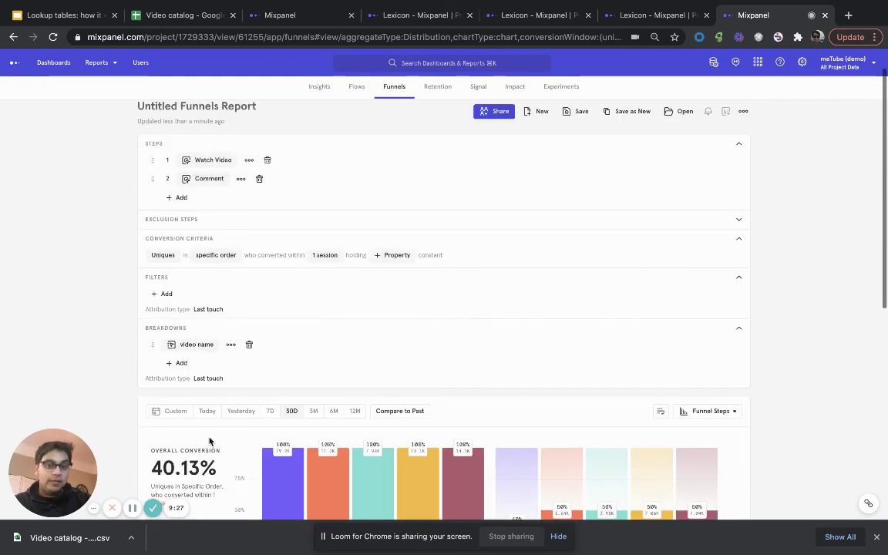
pyautogui.scroll(-2, 209, 439)
pyautogui.scroll(2, 209, 441)
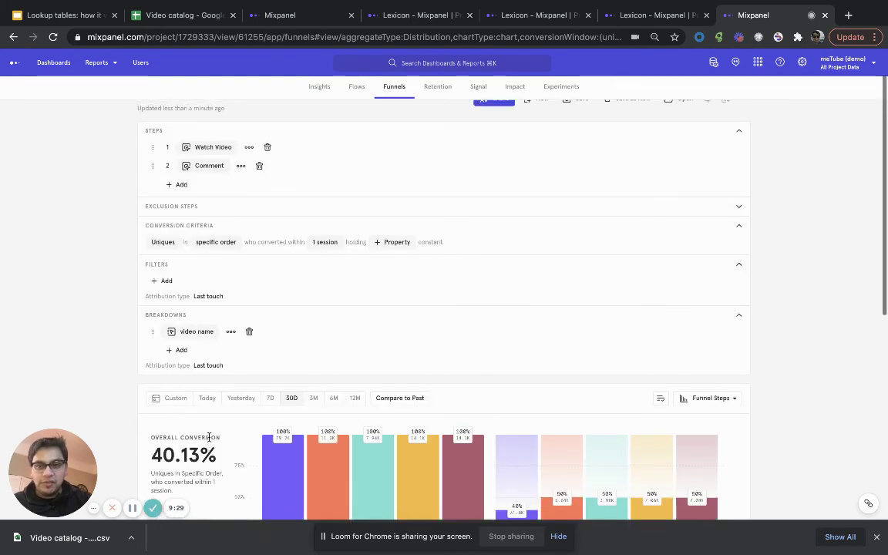
# Switch the funnel breakdown from video name to its looked-up Artist attribute (video name.Artist)
pyautogui.click(198, 331)
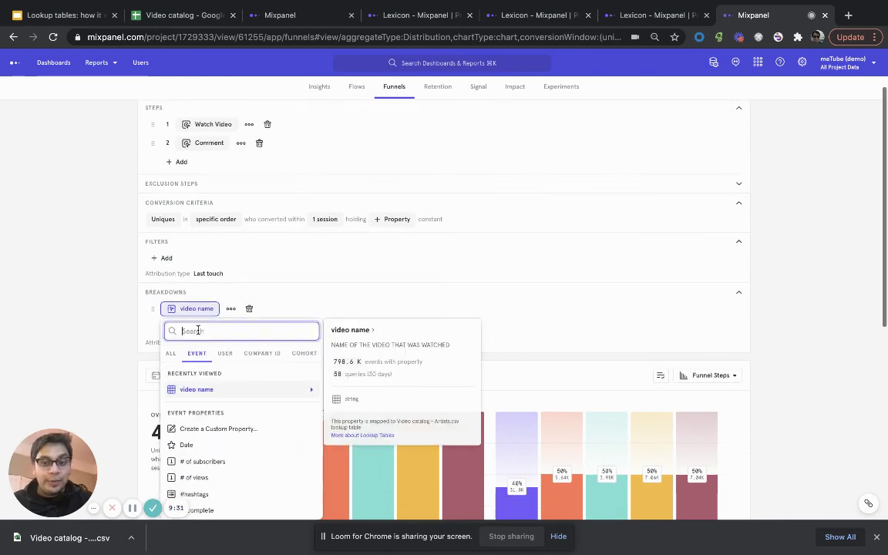
pyautogui.click(198, 389)
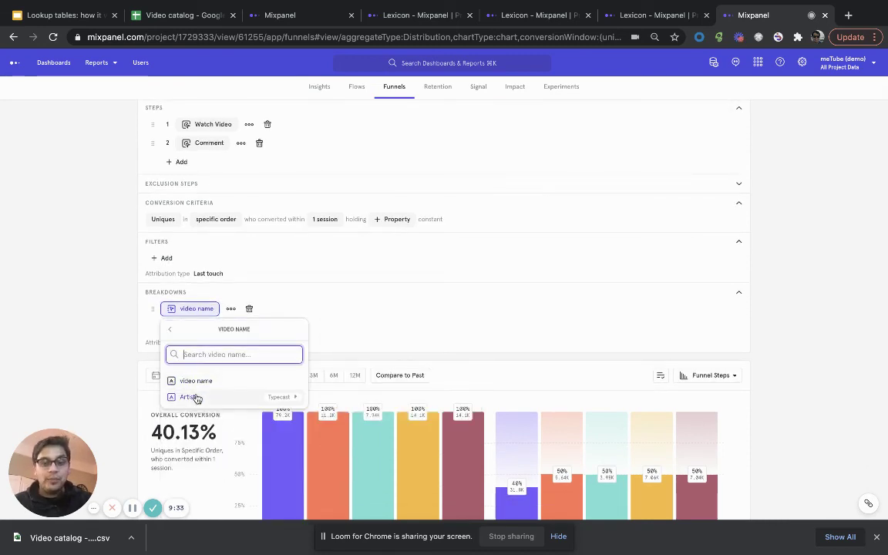
pyautogui.click(197, 398)
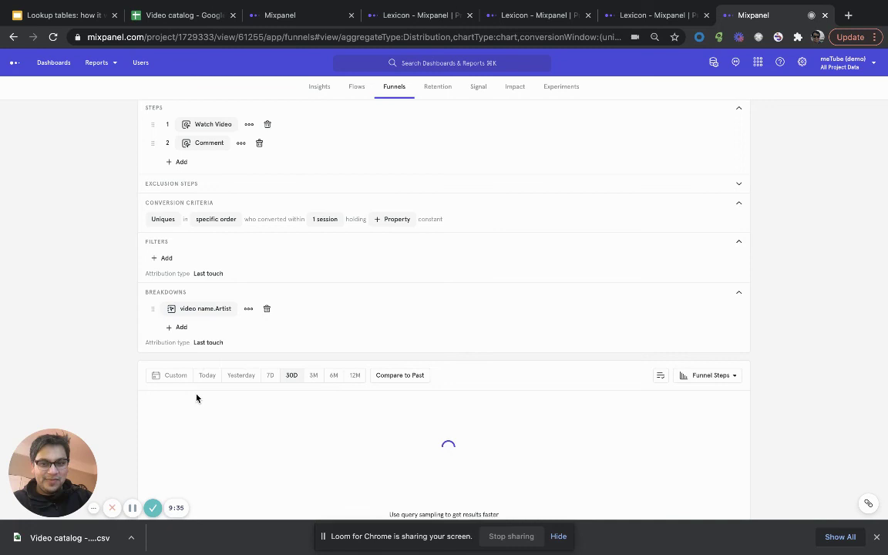
pyautogui.scroll(-3, 196, 398)
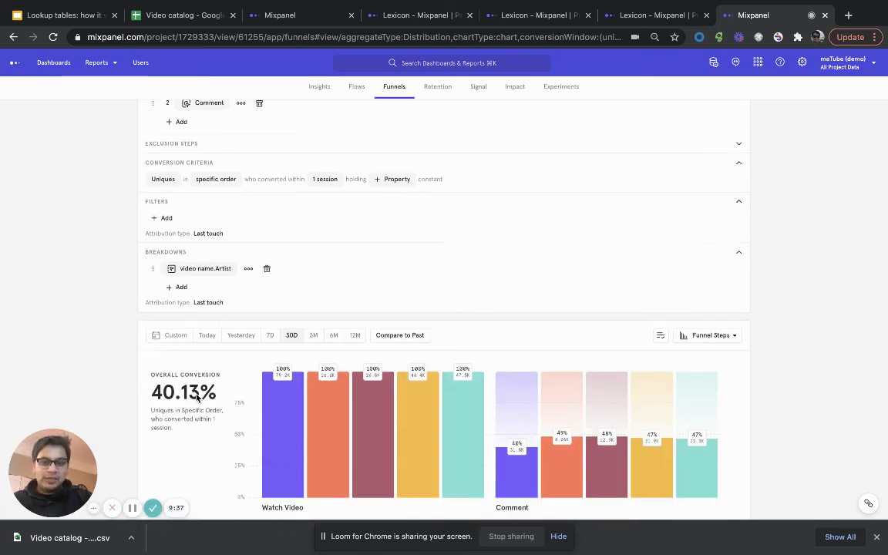